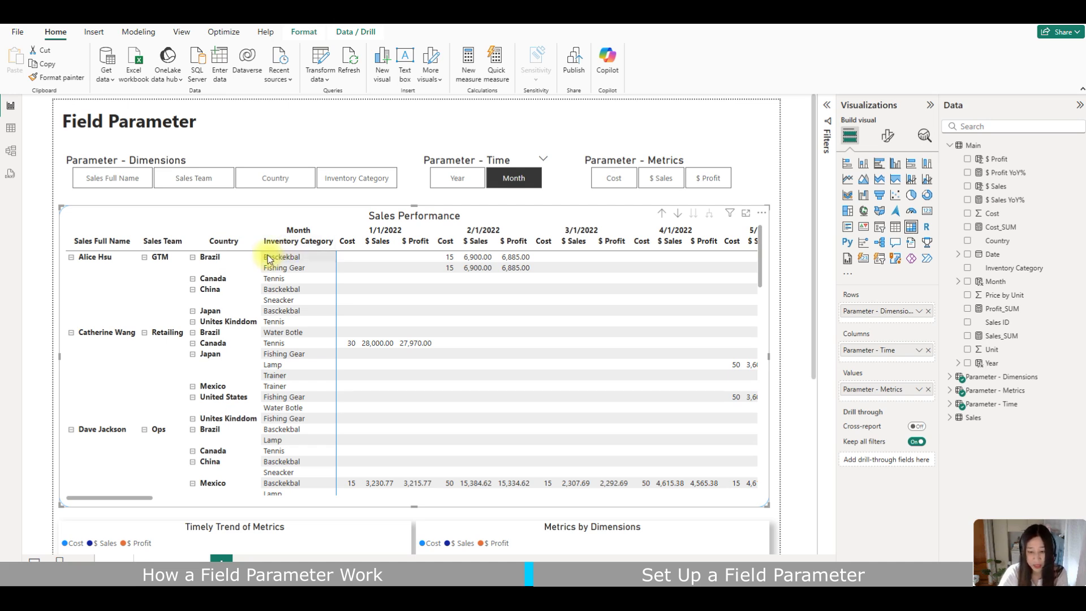
Drill the Sales Performance matrix up to the Sales Full Name level and expand it back through all dimension levels.
{"action": "left_click", "coordinate": [662, 216]}
{"action": "left_click", "coordinate": [661, 216]}
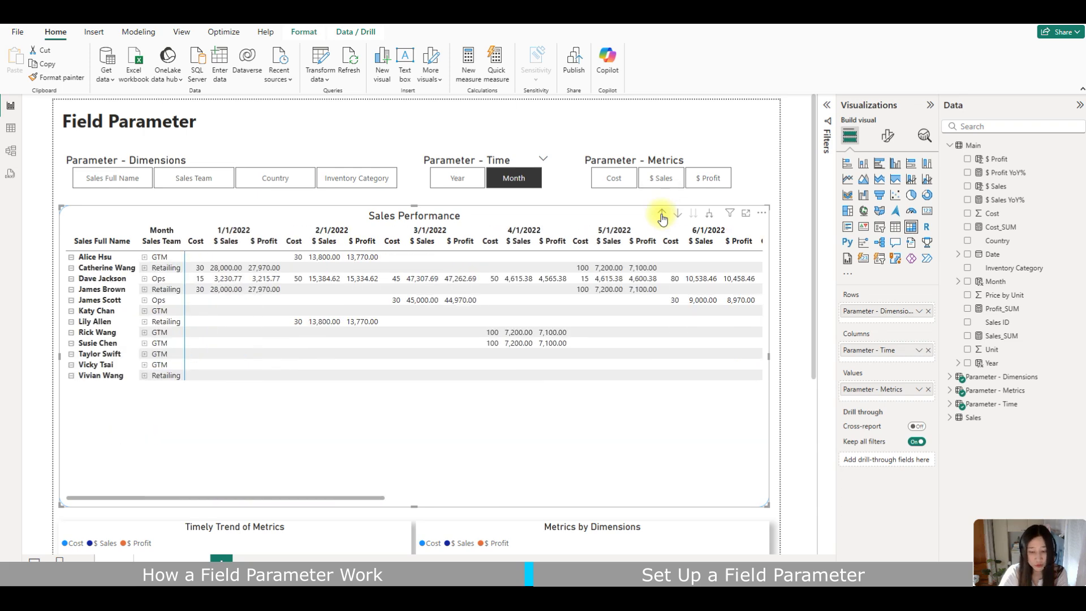
{"action": "left_click", "coordinate": [662, 215]}
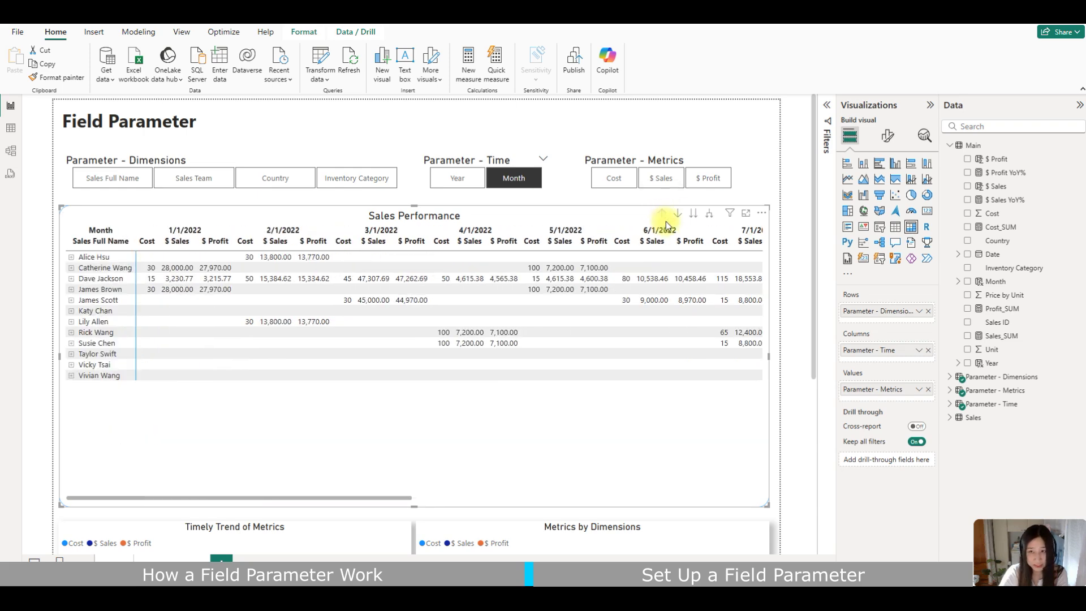
{"action": "left_click", "coordinate": [710, 215]}
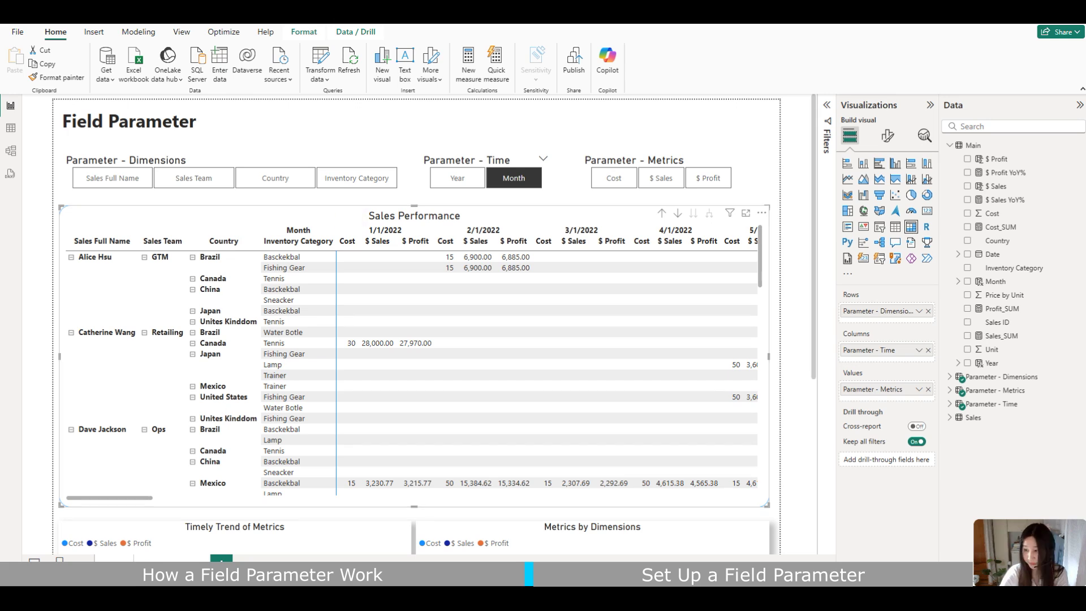
Show the Sales Performance matrix by Inventory Category only, with the $ Sales and $ Profit metrics.
{"action": "left_click", "coordinate": [255, 166]}
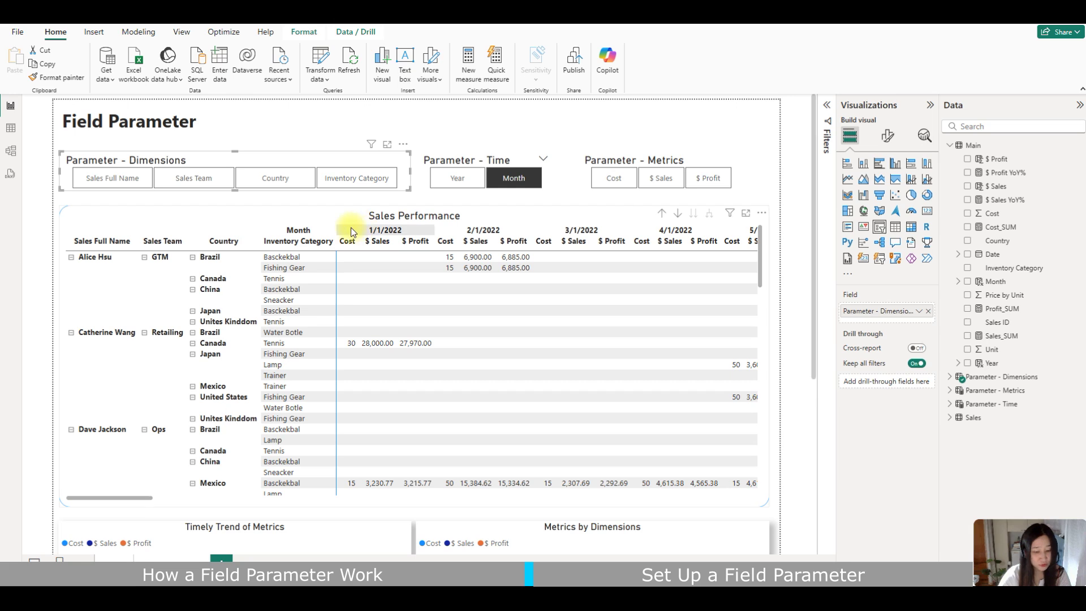
{"action": "left_click", "coordinate": [311, 208]}
{"action": "left_click", "coordinate": [339, 185]}
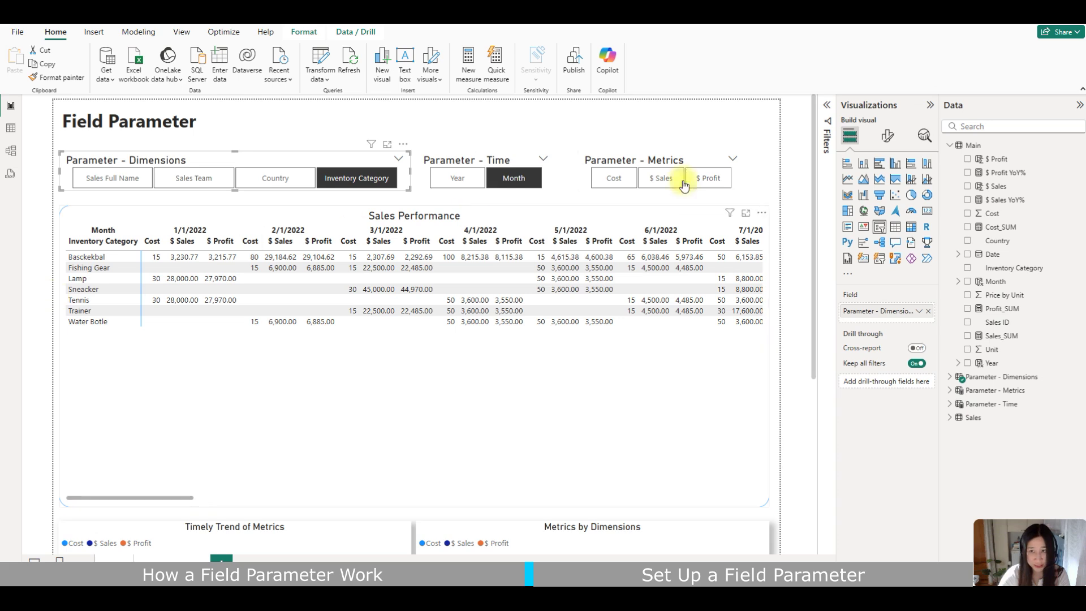
{"action": "left_click", "coordinate": [660, 178]}
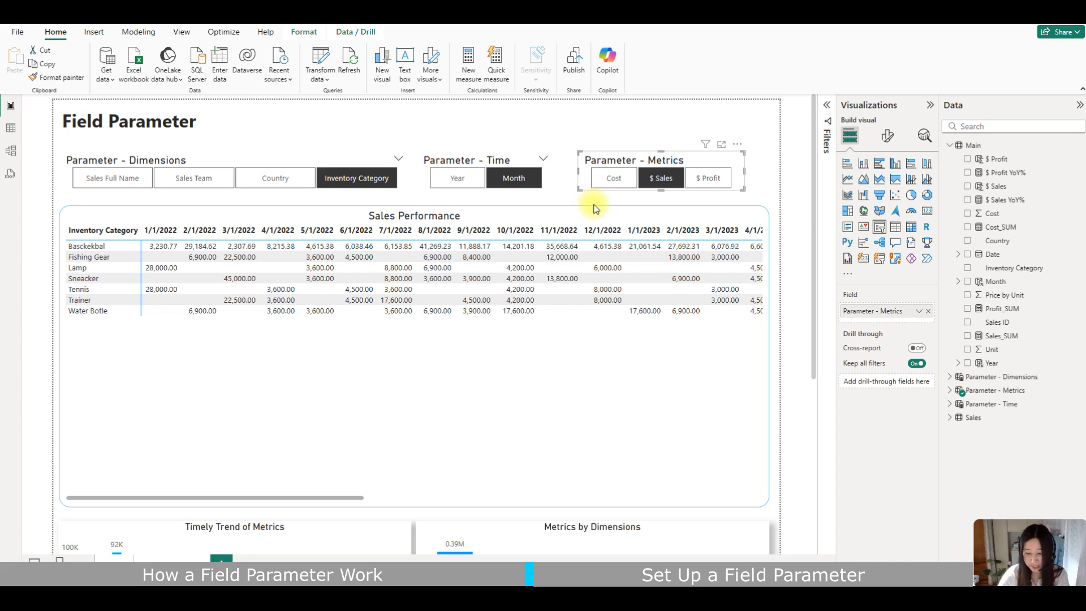
{"action": "left_click", "coordinate": [708, 179]}
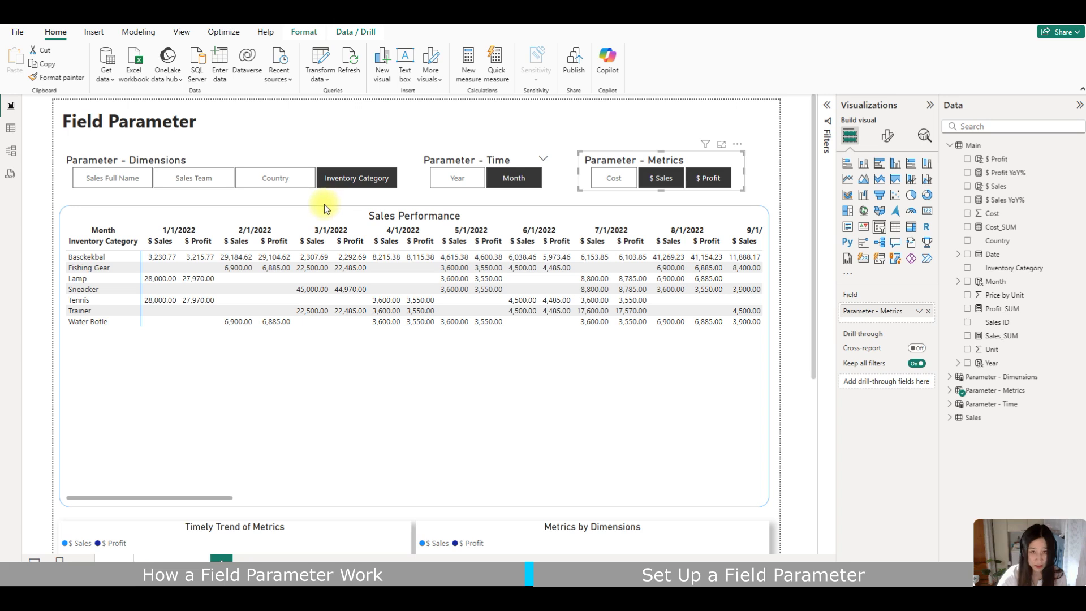
Expand the matrix by Inventory Category and Sales Team, and switch its breakdown to Country and Inventory Category with all levels expanded.
{"action": "left_click", "coordinate": [194, 180]}
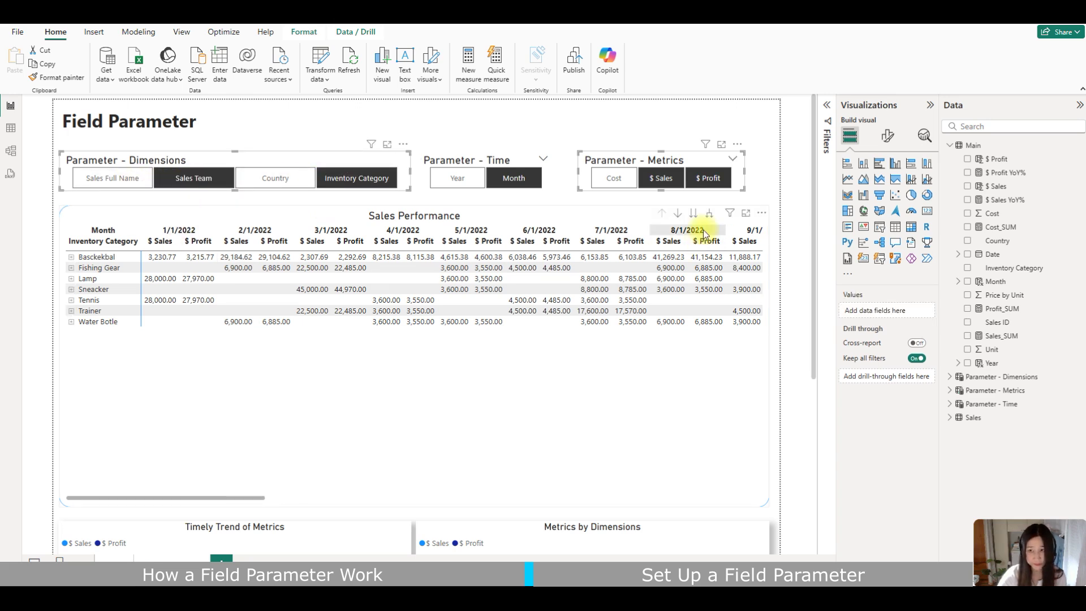
{"action": "left_click", "coordinate": [194, 281]}
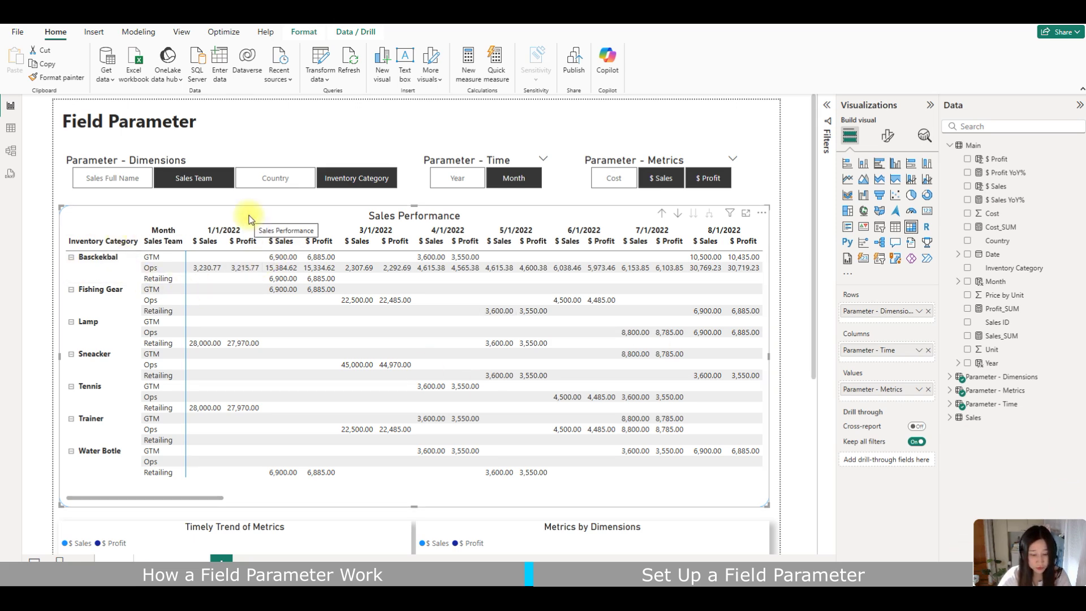
{"action": "left_click", "coordinate": [274, 182]}
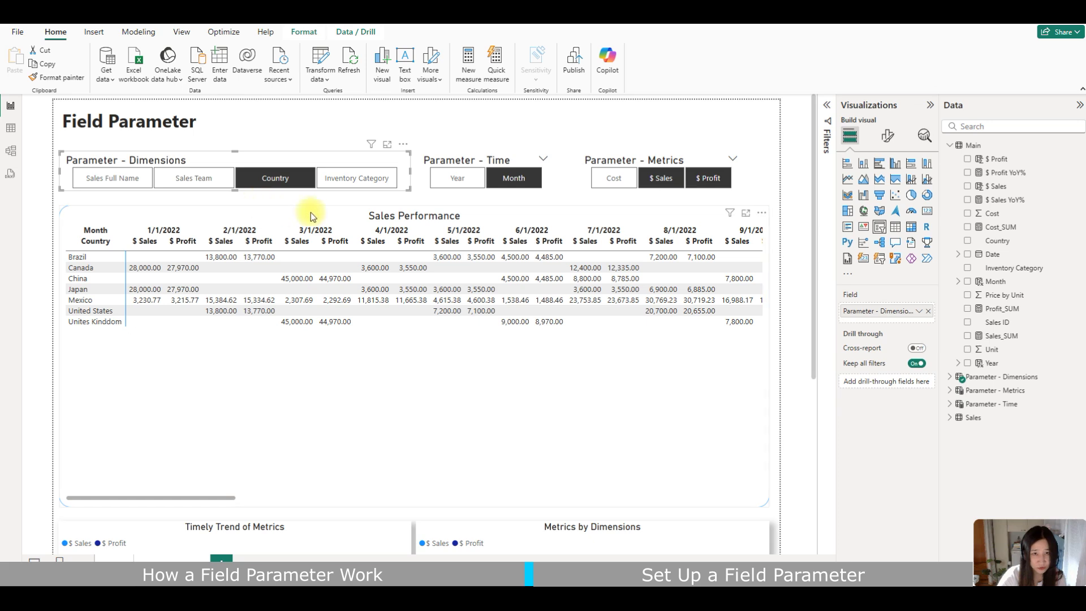
{"action": "left_click", "coordinate": [347, 185], "text": "ctrl"}
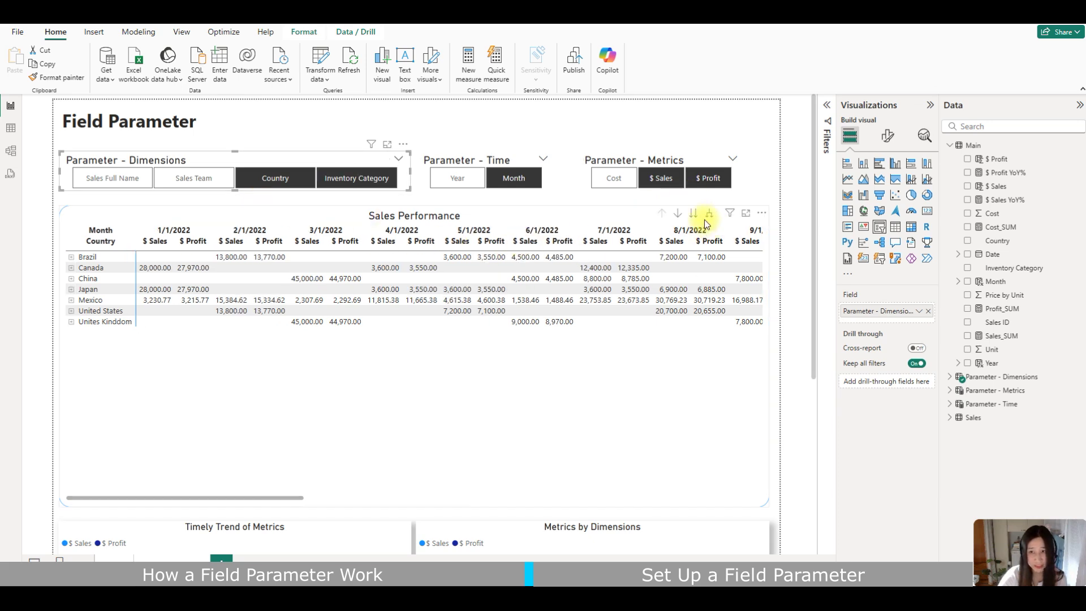
{"action": "left_click", "coordinate": [709, 216]}
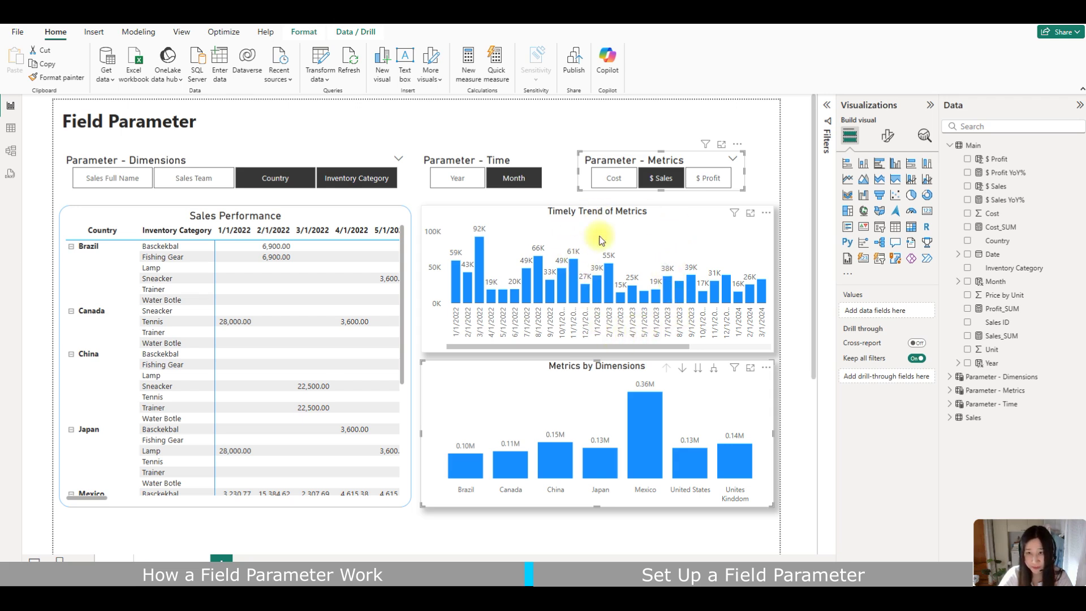
Switch the time parameter to Year and back to Month.
{"action": "left_click", "coordinate": [519, 185]}
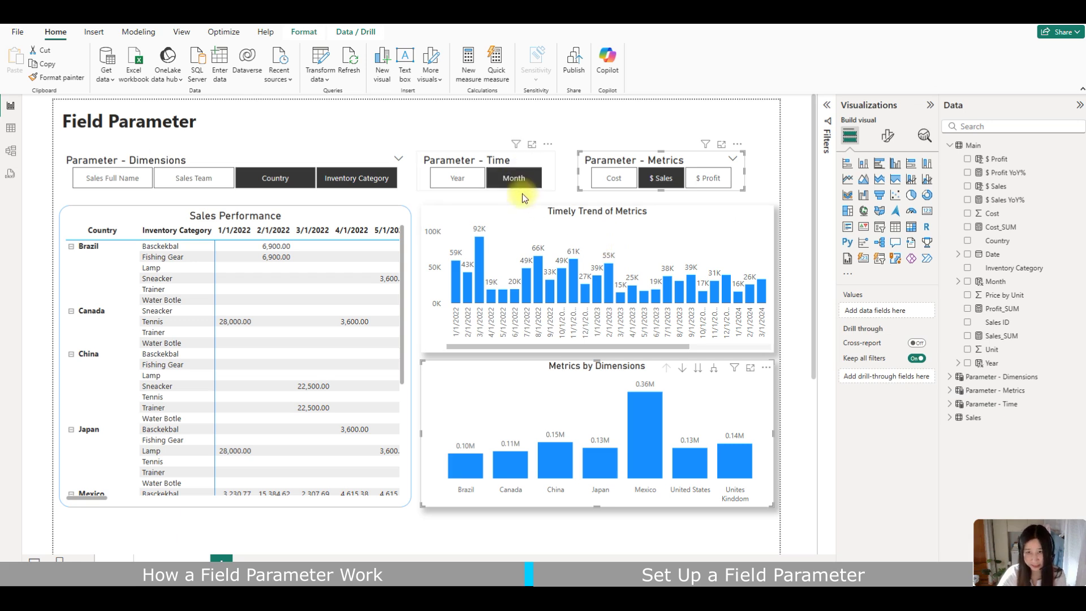
{"action": "left_click", "coordinate": [459, 179]}
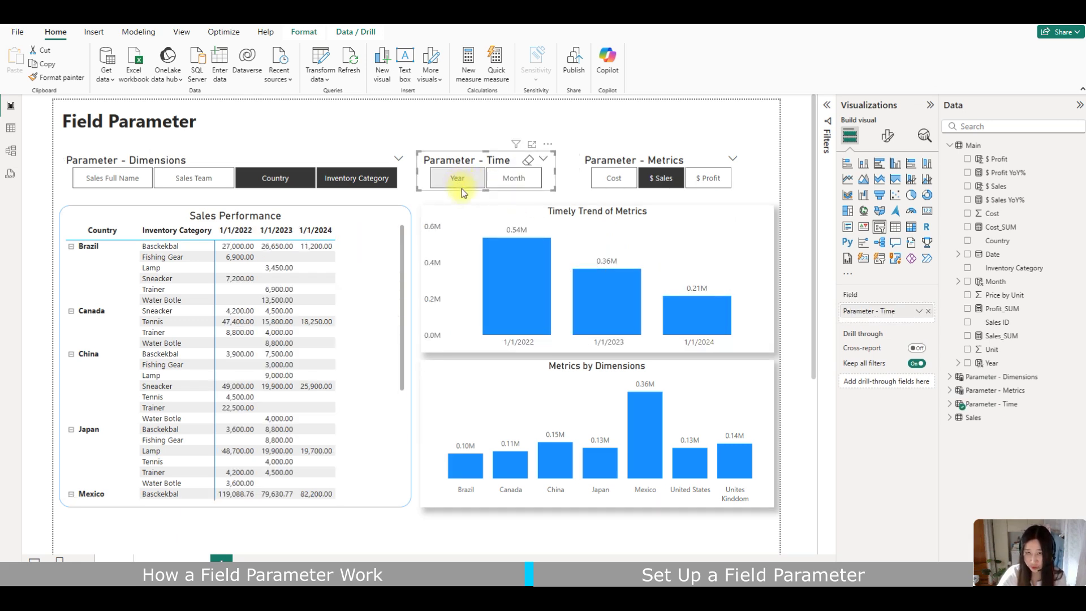
{"action": "left_click", "coordinate": [517, 184]}
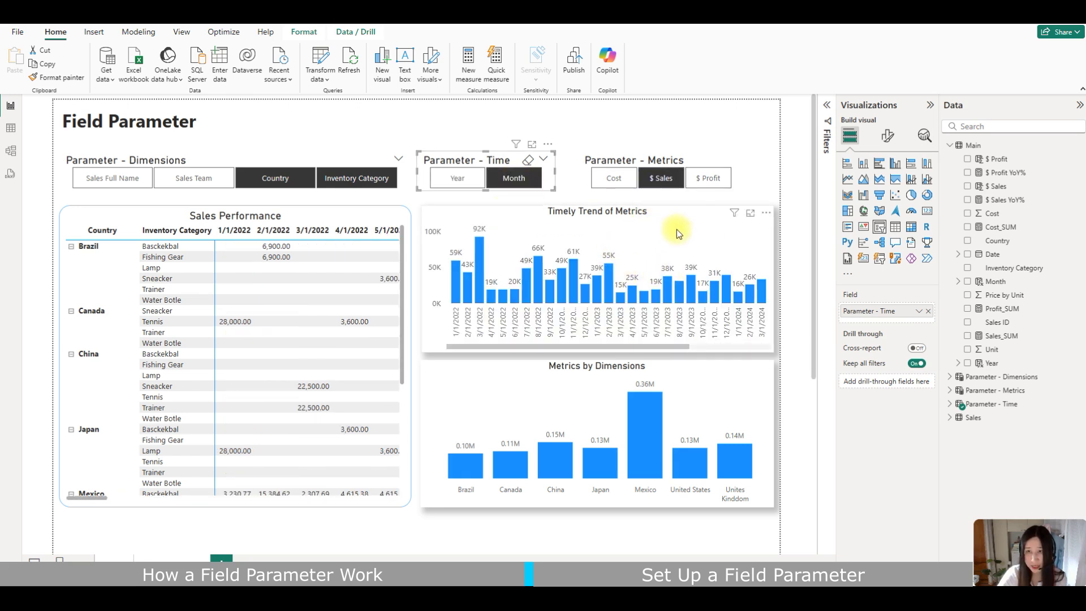
Add $ Profit to the displayed metrics and expand the Metrics by Dimensions chart by Country and Inventory Category.
{"action": "left_click", "coordinate": [708, 178]}
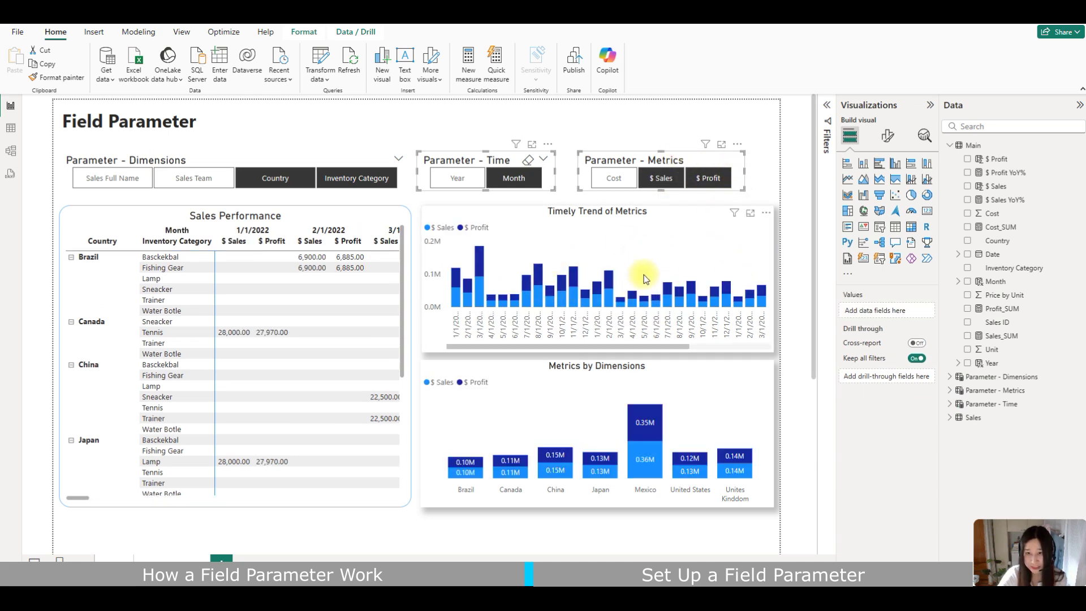
{"action": "mouse_move", "coordinate": [689, 298]}
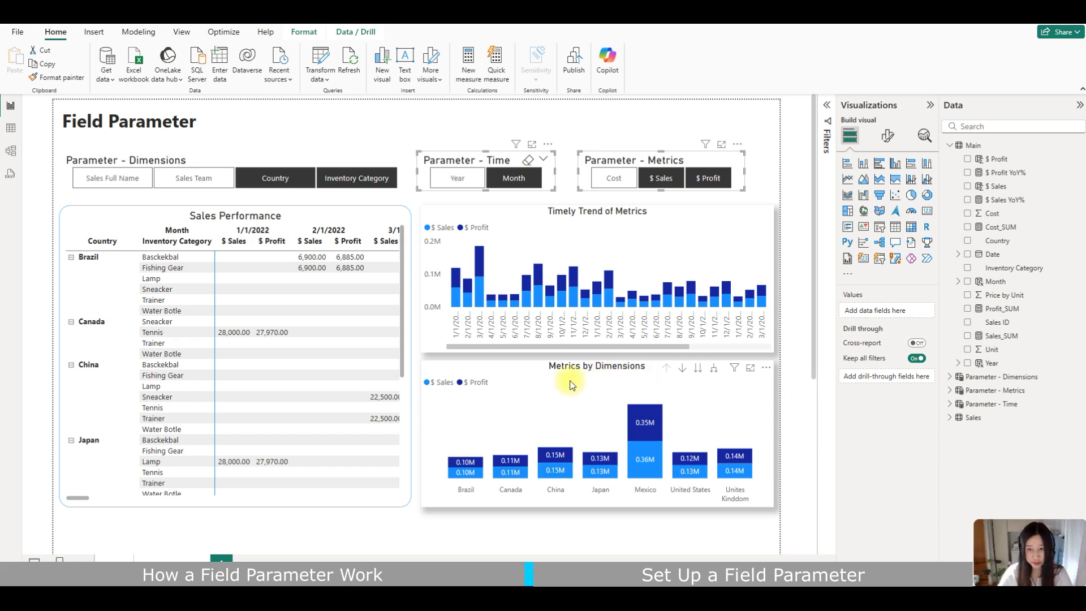
{"action": "left_click", "coordinate": [342, 190]}
{"action": "left_click", "coordinate": [301, 184]}
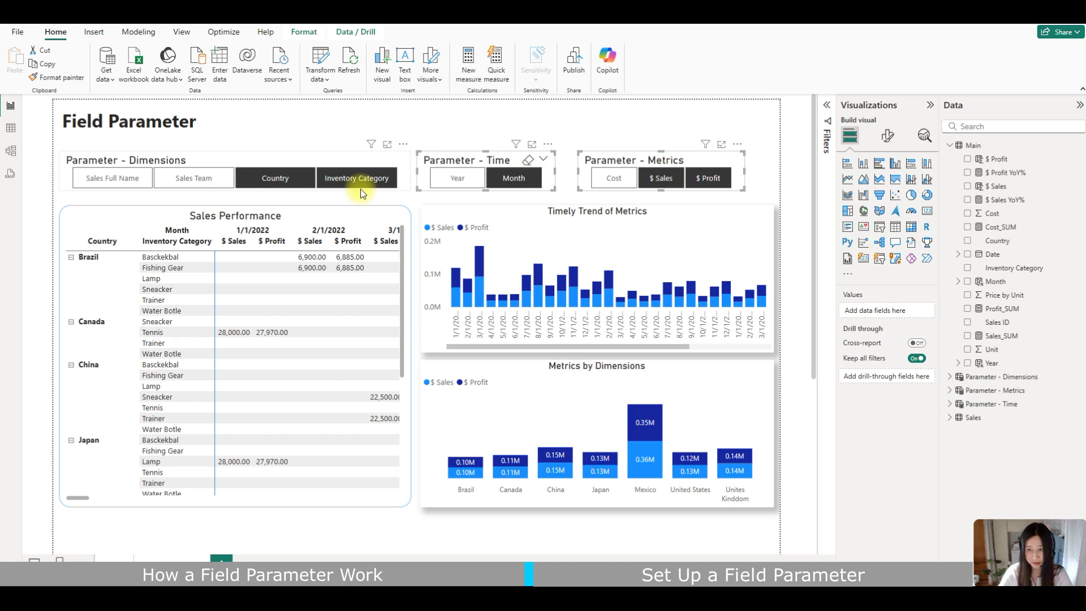
{"action": "left_click", "coordinate": [650, 368]}
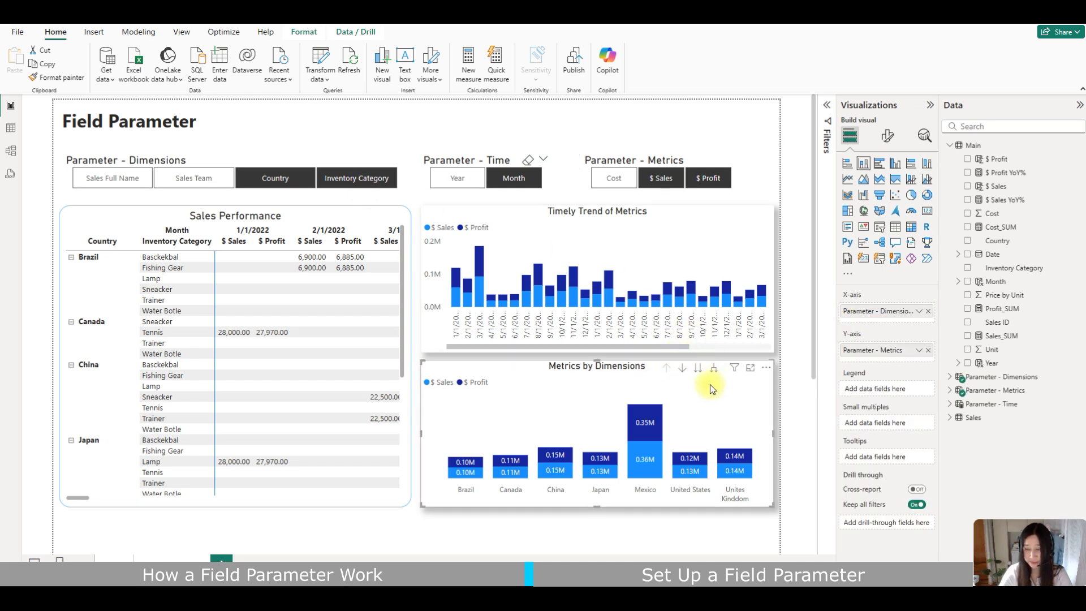
{"action": "left_click", "coordinate": [713, 369]}
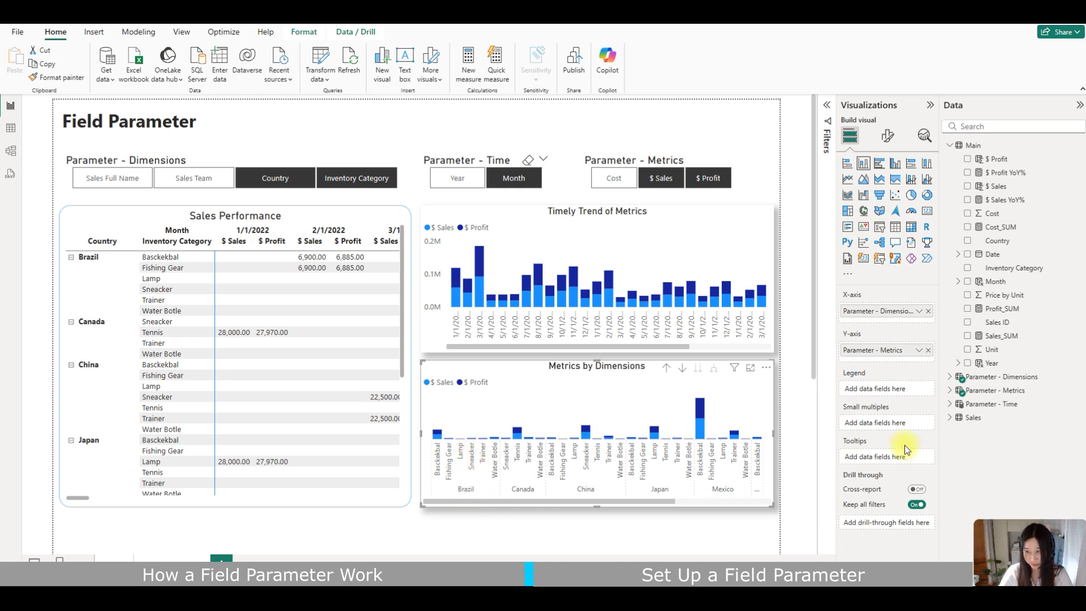
{"action": "left_click", "coordinate": [797, 444]}
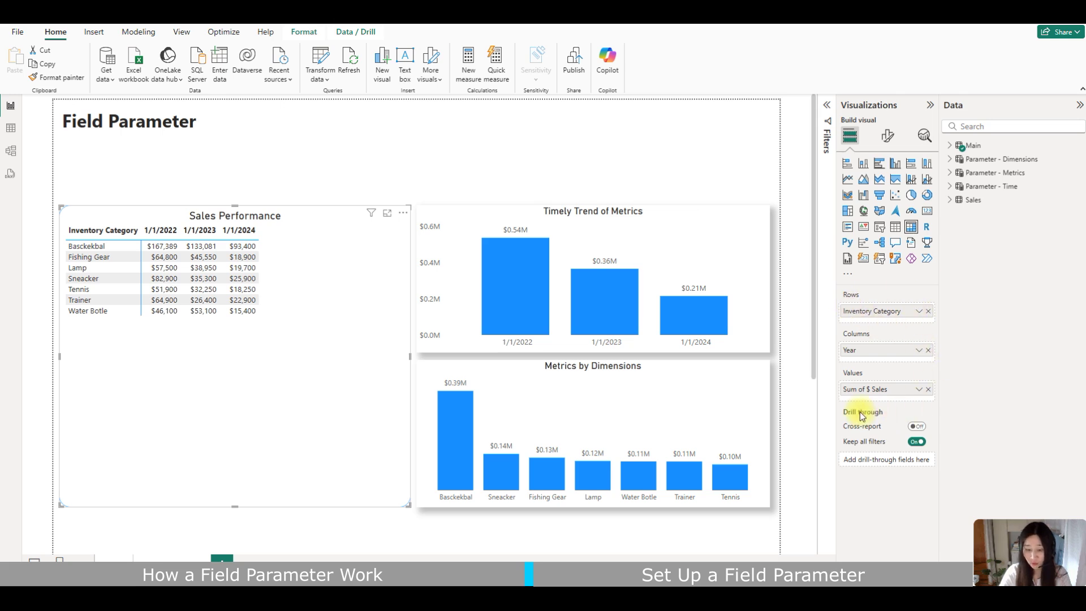
Start a new fields parameter and name it "Parameter - dimensions 2".
{"action": "mouse_move", "coordinate": [863, 410]}
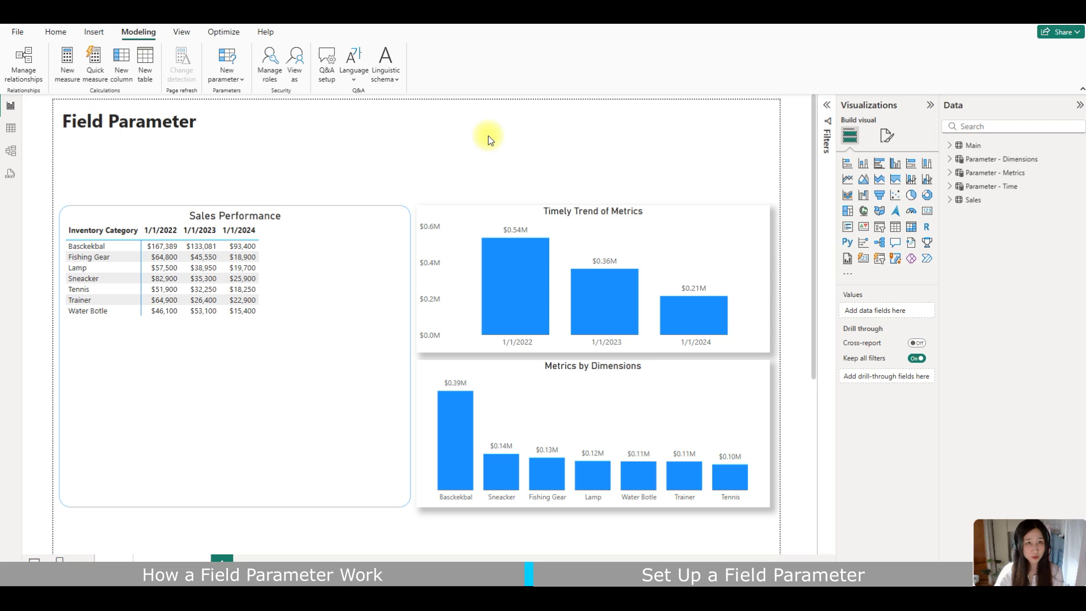
{"action": "left_click", "coordinate": [222, 82]}
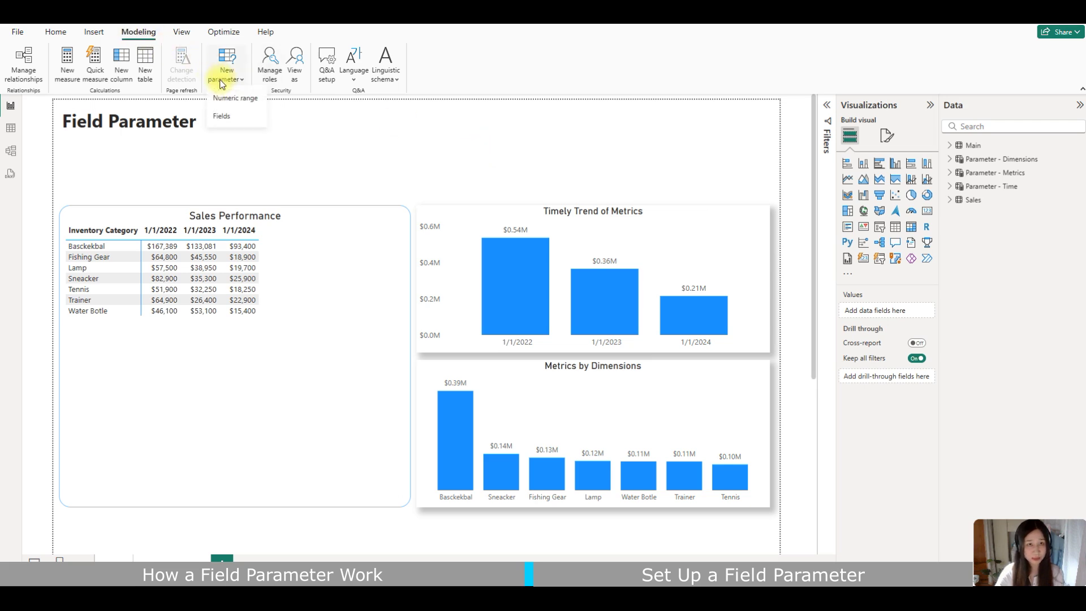
{"action": "left_click", "coordinate": [229, 116]}
{"action": "left_click", "coordinate": [412, 232]}
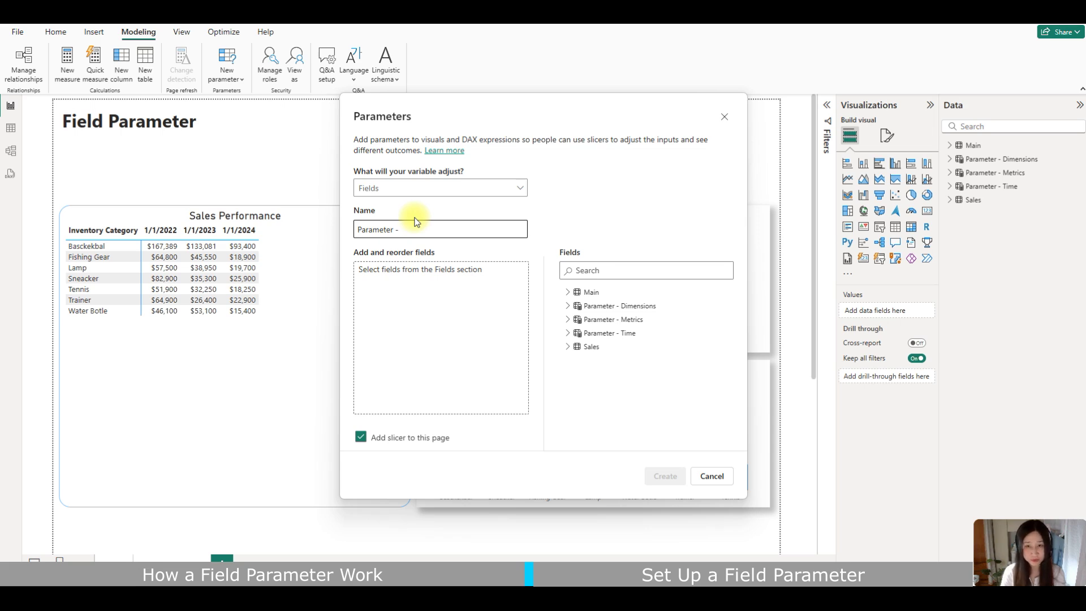
{"action": "type", "text": "dimensions 2"}
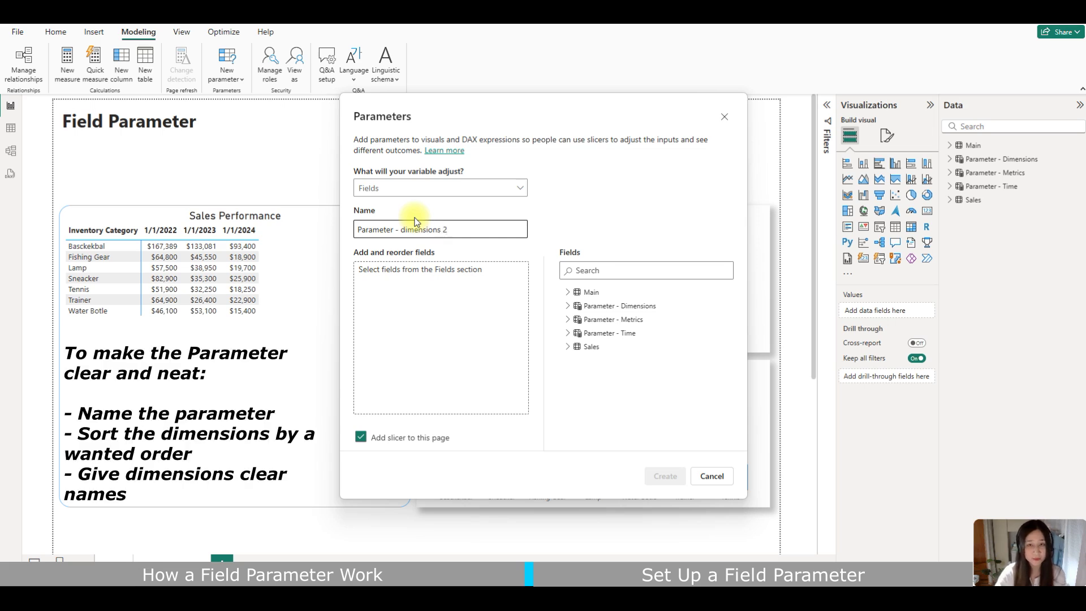
Add Inventory Category and Country from Main, and Sales Full Name and Sales Team from Sales, to the parameter's fields.
{"action": "left_click", "coordinate": [427, 274]}
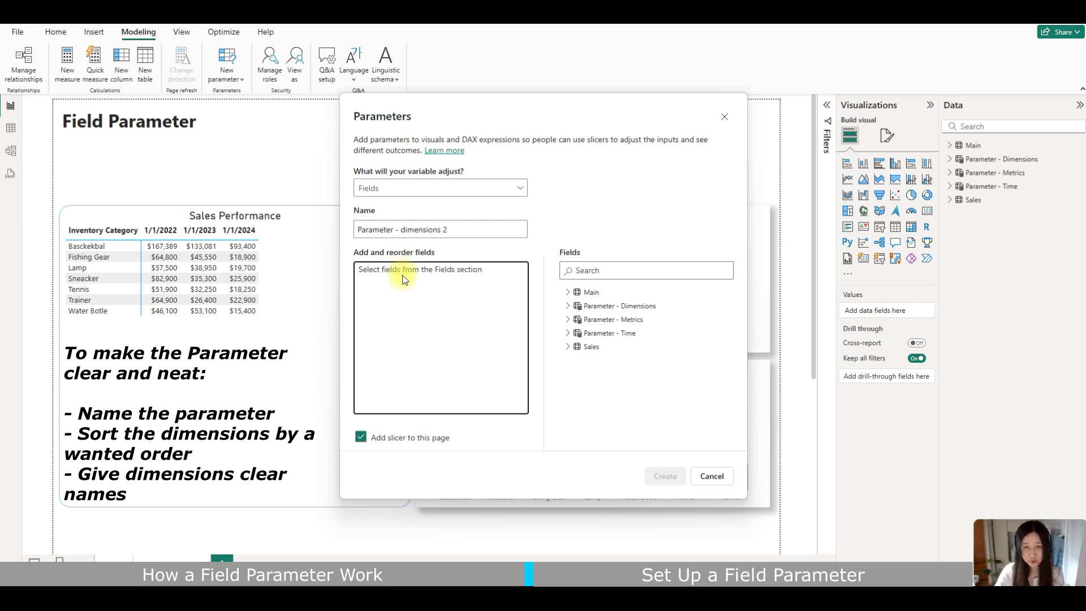
{"action": "left_click", "coordinate": [567, 291]}
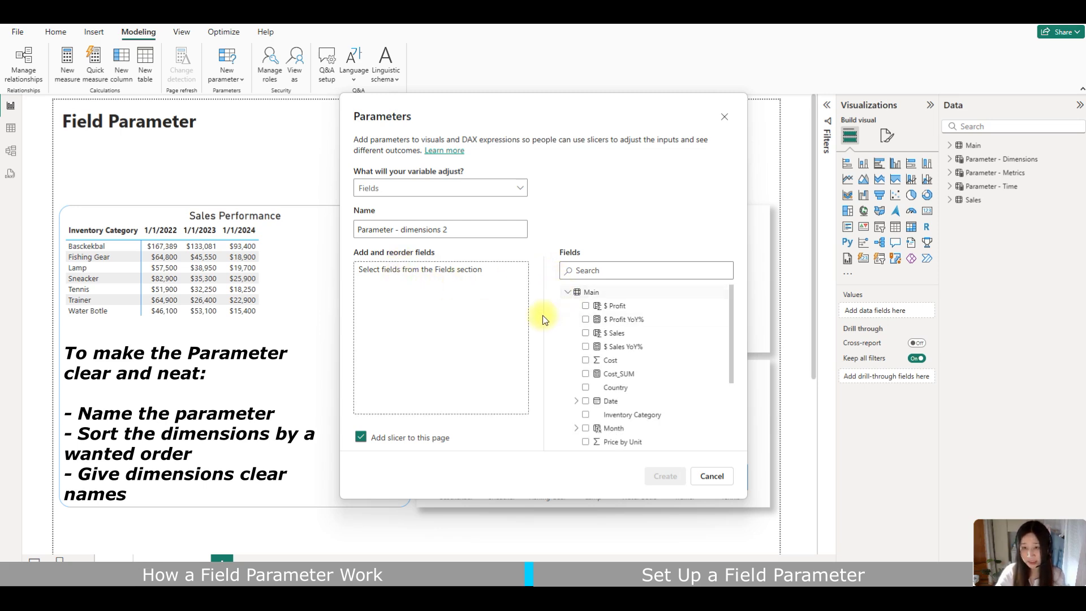
{"action": "left_click_drag", "start_coordinate": [628, 412], "coordinate": [463, 338]}
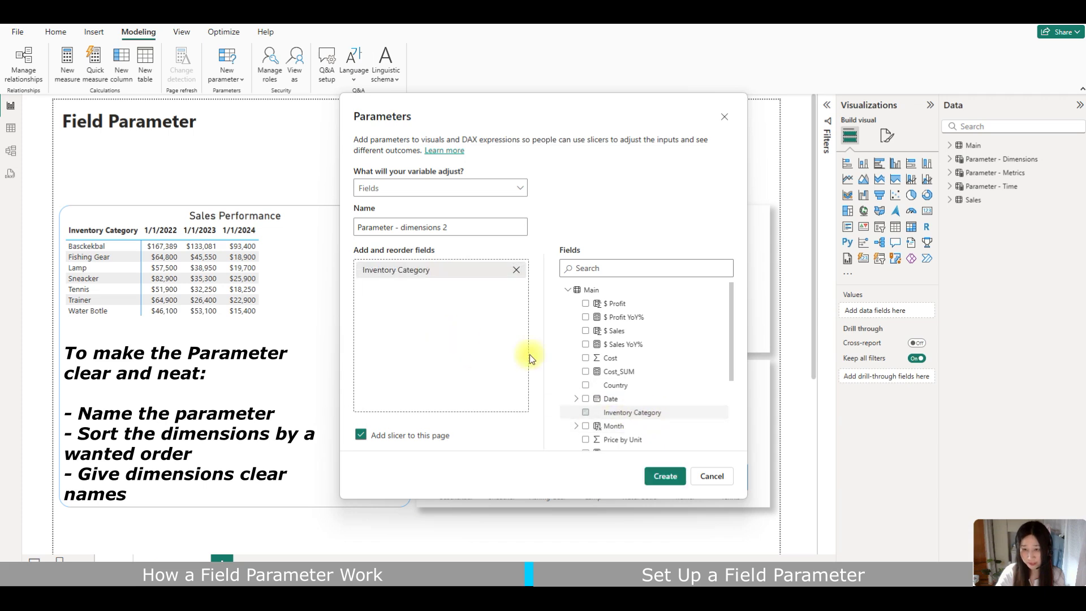
{"action": "left_click_drag", "start_coordinate": [615, 385], "coordinate": [498, 334]}
{"action": "left_click", "coordinate": [569, 290]}
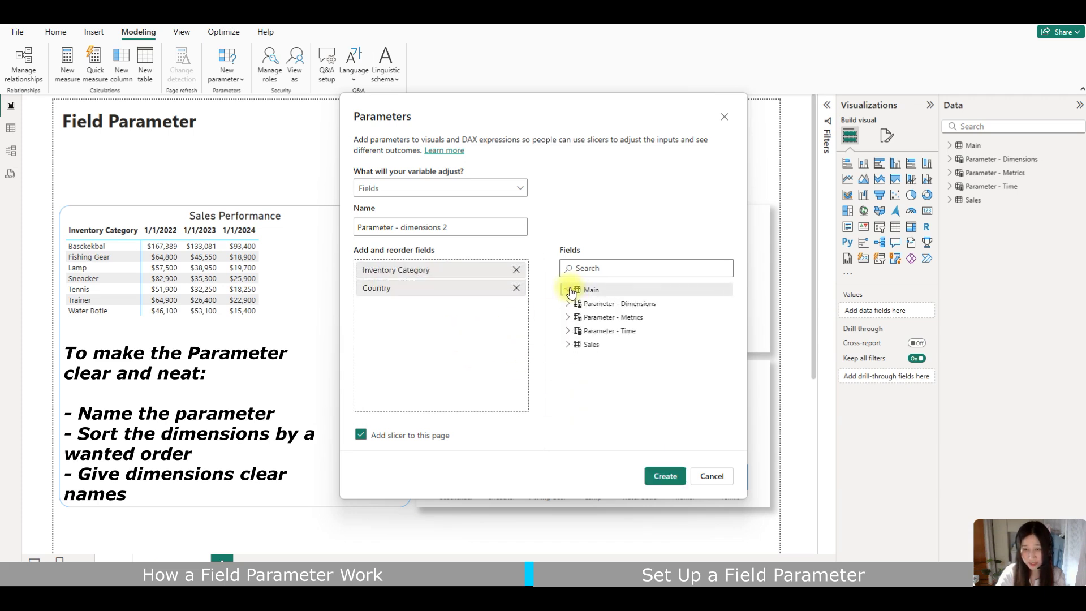
{"action": "left_click", "coordinate": [567, 345]}
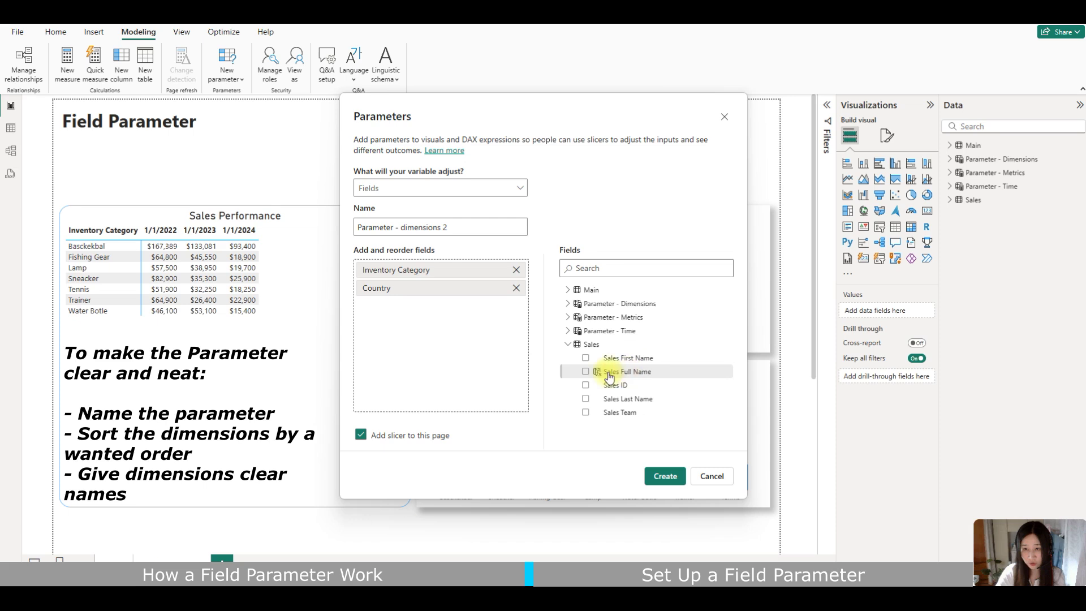
{"action": "left_click_drag", "start_coordinate": [610, 376], "coordinate": [464, 337]}
{"action": "left_click_drag", "start_coordinate": [618, 412], "coordinate": [457, 345]}
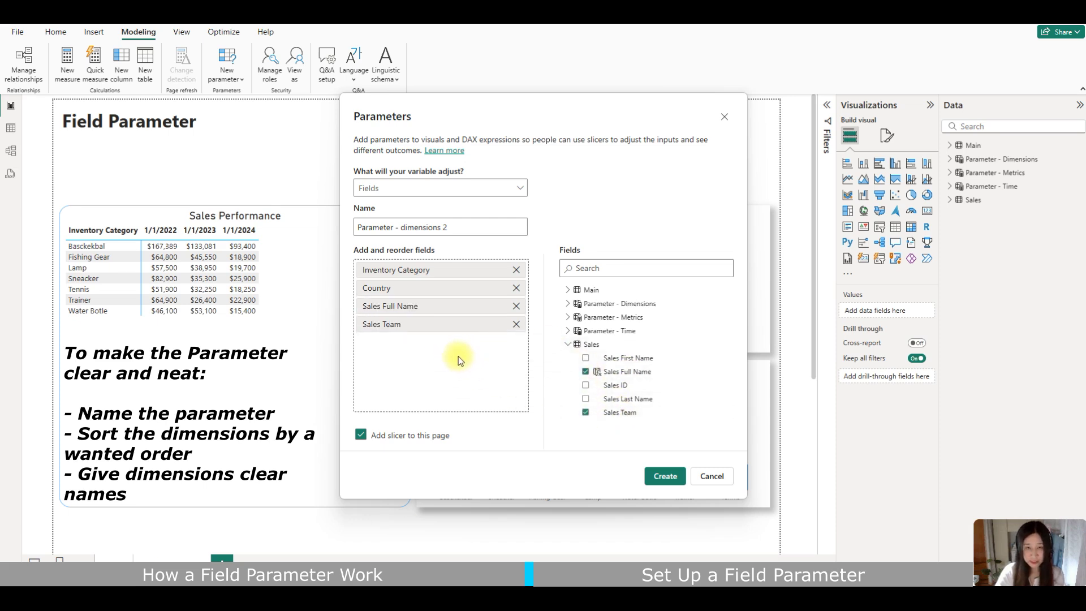
Reorder the parameter's fields to Sales Team, Sales Full Name, Country, Inventory Category.
{"action": "mouse_move", "coordinate": [420, 335]}
{"action": "left_mouse_down"}
{"action": "mouse_move", "coordinate": [376, 287]}
{"action": "mouse_move", "coordinate": [407, 338]}
{"action": "left_mouse_up"}
{"action": "left_click_drag", "start_coordinate": [399, 269], "coordinate": [405, 366]}
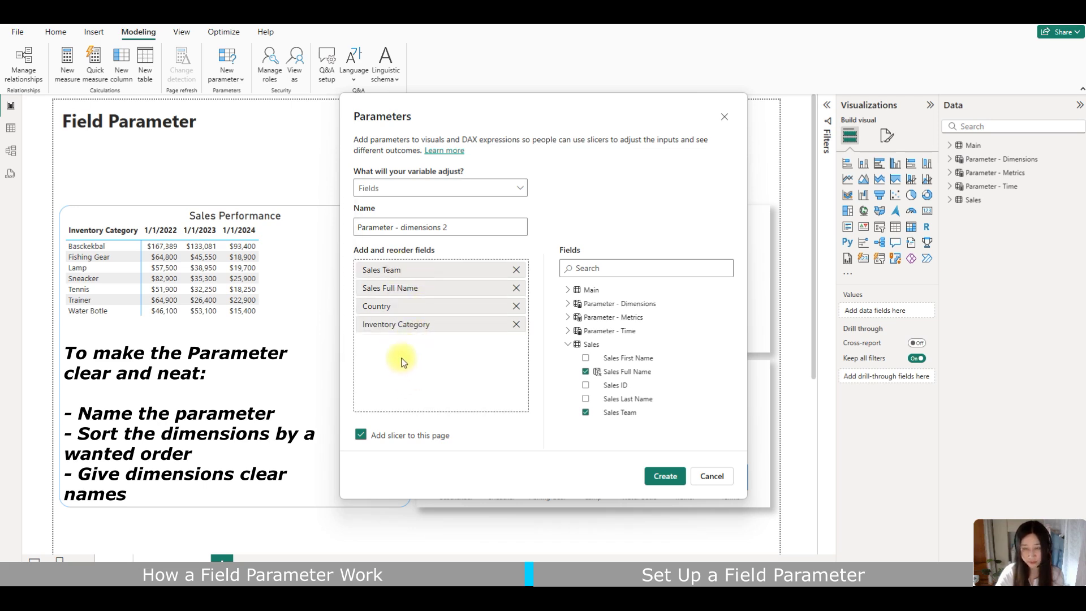
{"action": "left_click_drag", "start_coordinate": [398, 289], "coordinate": [399, 294]}
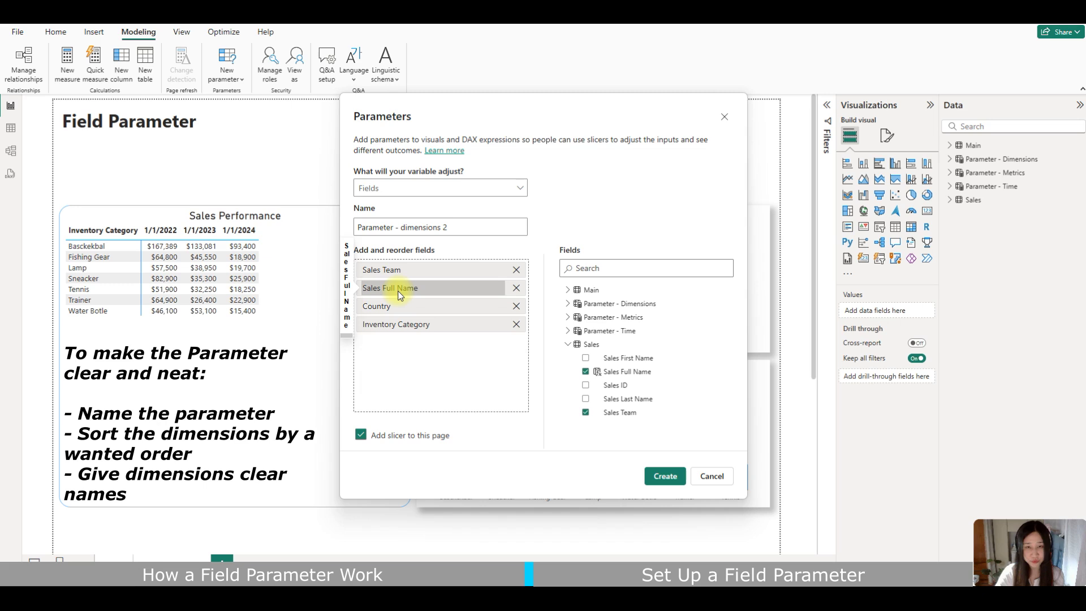
Rename the parameter's Sales Full Name entry to "Sales Person" and create the parameter with its slicer on the page.
{"action": "double_click", "coordinate": [400, 291]}
{"action": "left_click_drag", "start_coordinate": [423, 288], "coordinate": [384, 292]}
{"action": "type", "text": "Person"}
{"action": "left_click", "coordinate": [462, 308]}
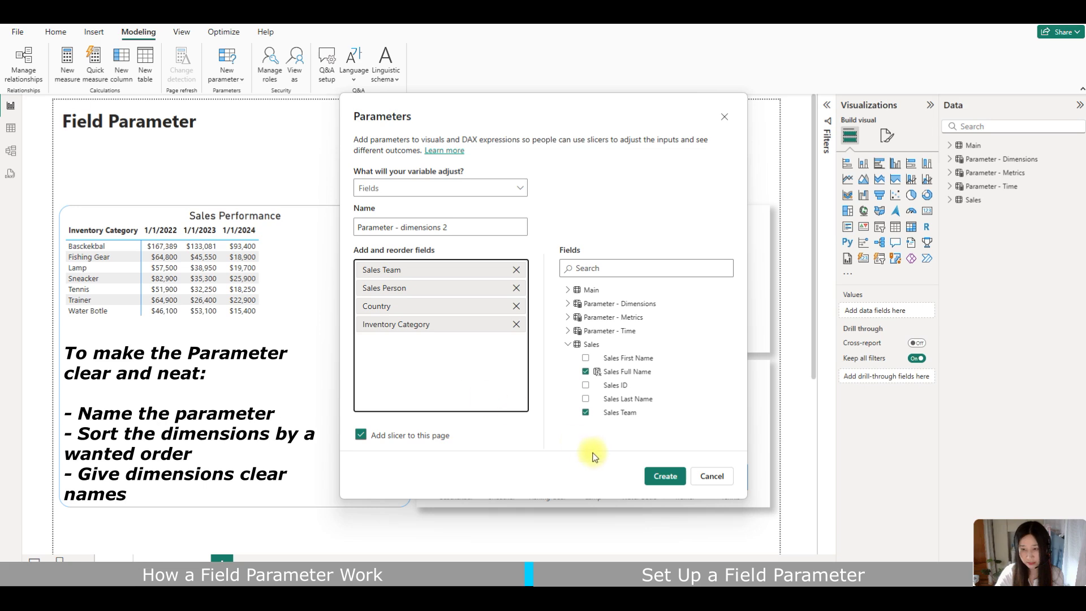
{"action": "left_click", "coordinate": [666, 475]}
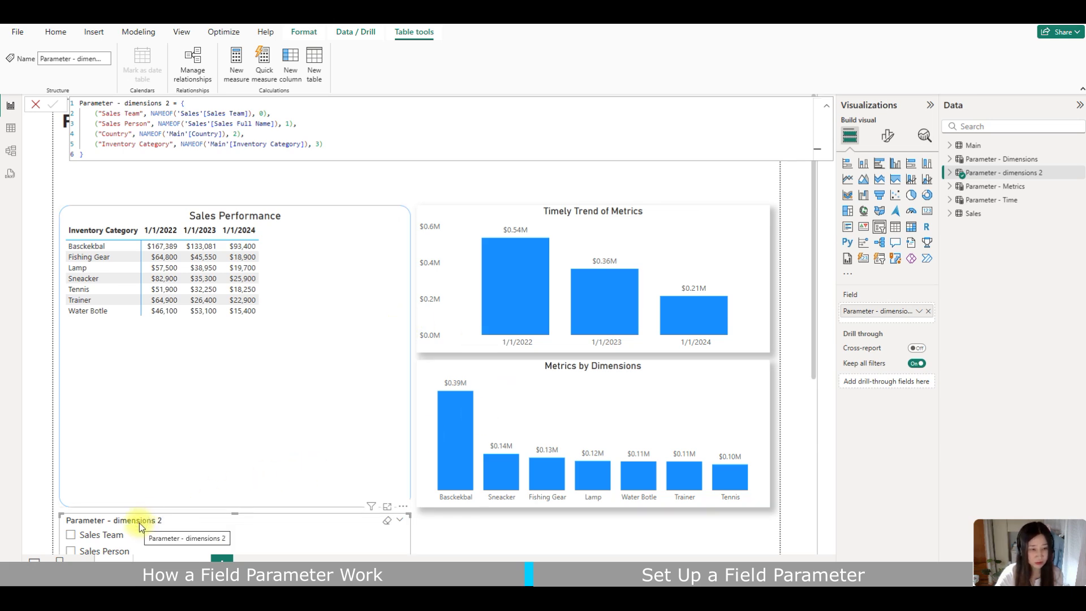
Move the Parameter - dimensions 2 slicer directly above the Sales Performance matrix and shrink it to fit the gap.
{"action": "left_click_drag", "start_coordinate": [139, 523], "coordinate": [138, 174]}
{"action": "left_click_drag", "start_coordinate": [411, 496], "coordinate": [387, 184]}
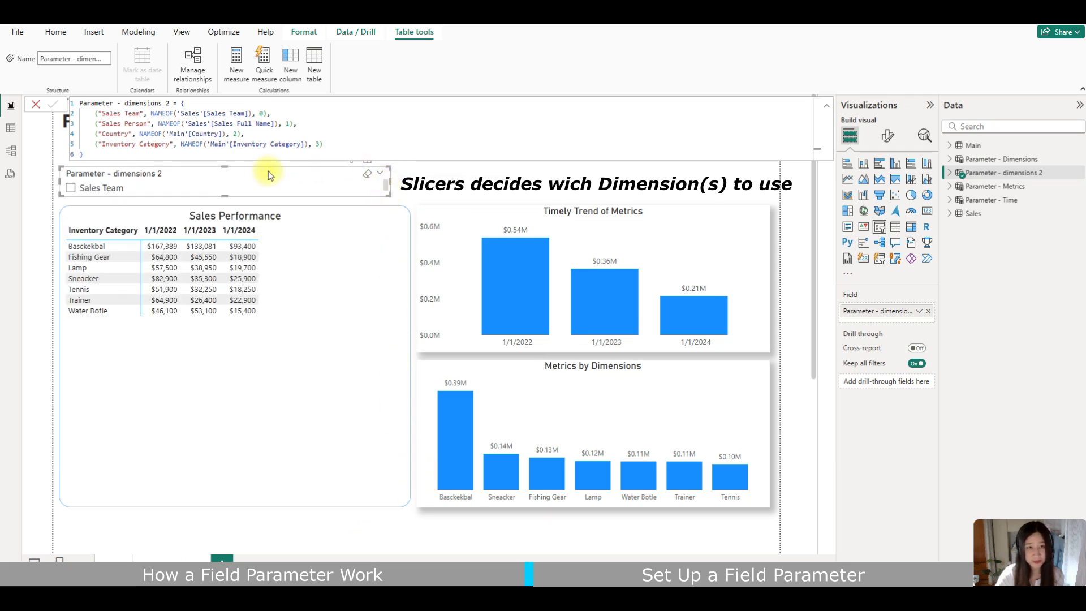
In the Parameter - dimensions 2 formula, set the order value of Sales Team to 1 and of Sales Person to 0.
{"action": "left_click", "coordinate": [951, 173]}
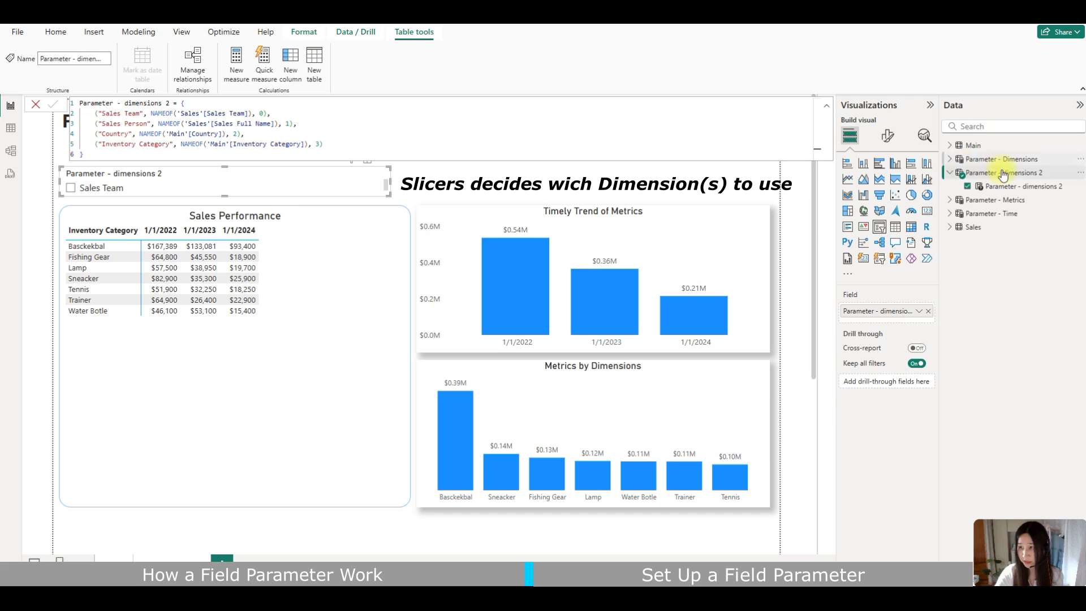
{"action": "left_click", "coordinate": [1009, 186]}
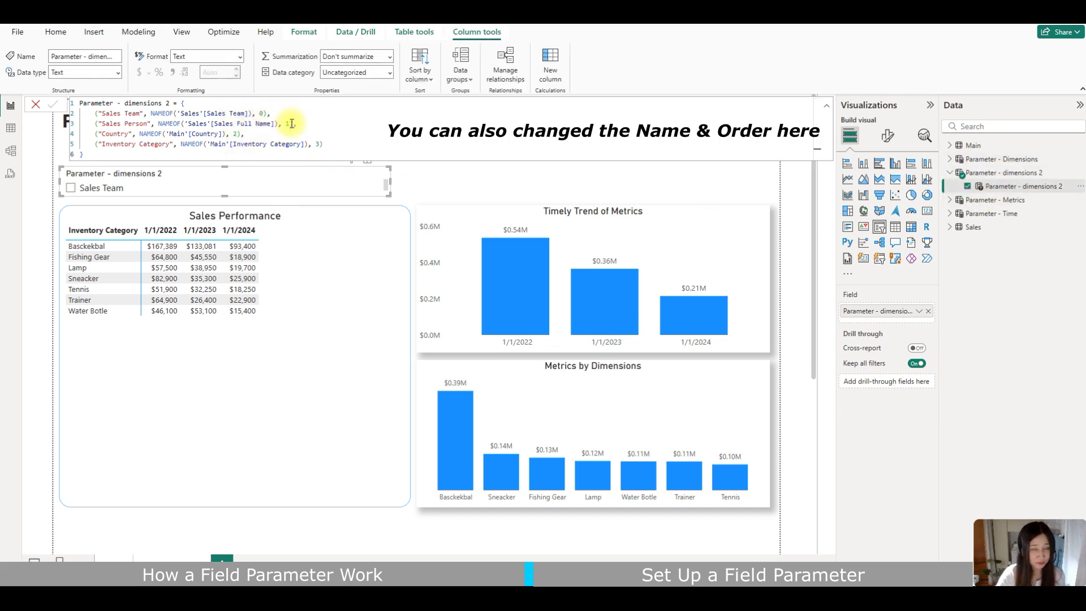
{"action": "left_click", "coordinate": [263, 114]}
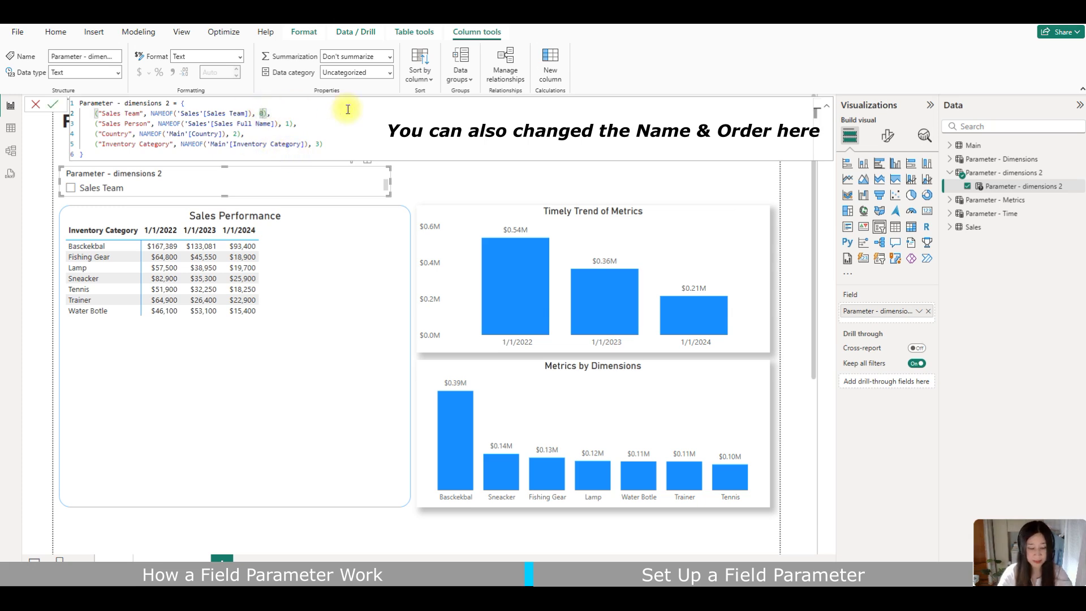
{"action": "left_click", "coordinate": [291, 123]}
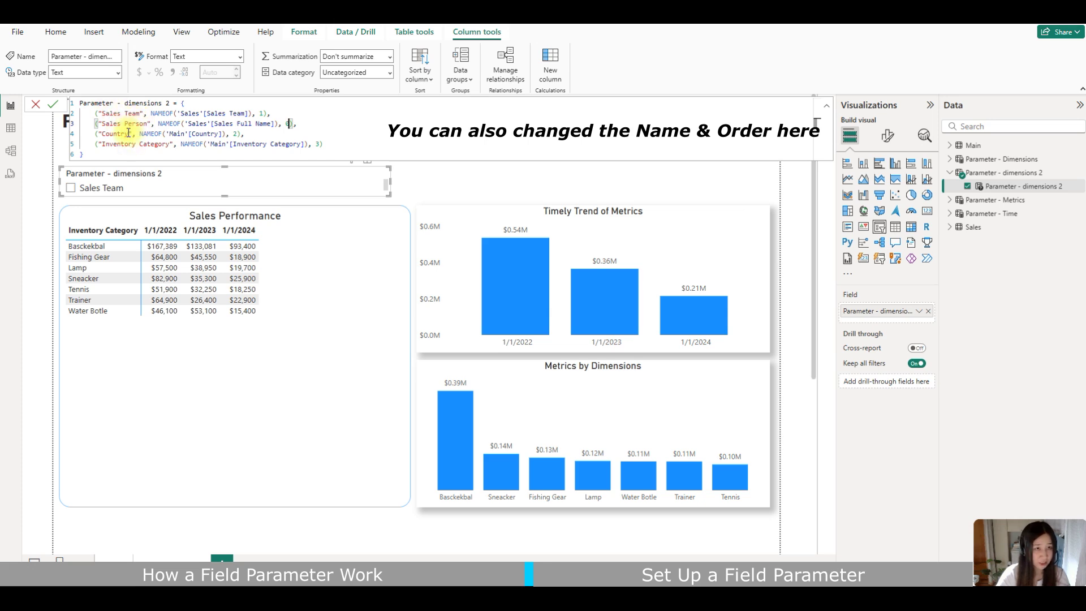
Rename the Country entry in the parameter formula to "Inventory Country" and commit the formula.
{"action": "left_click", "coordinate": [104, 134]}
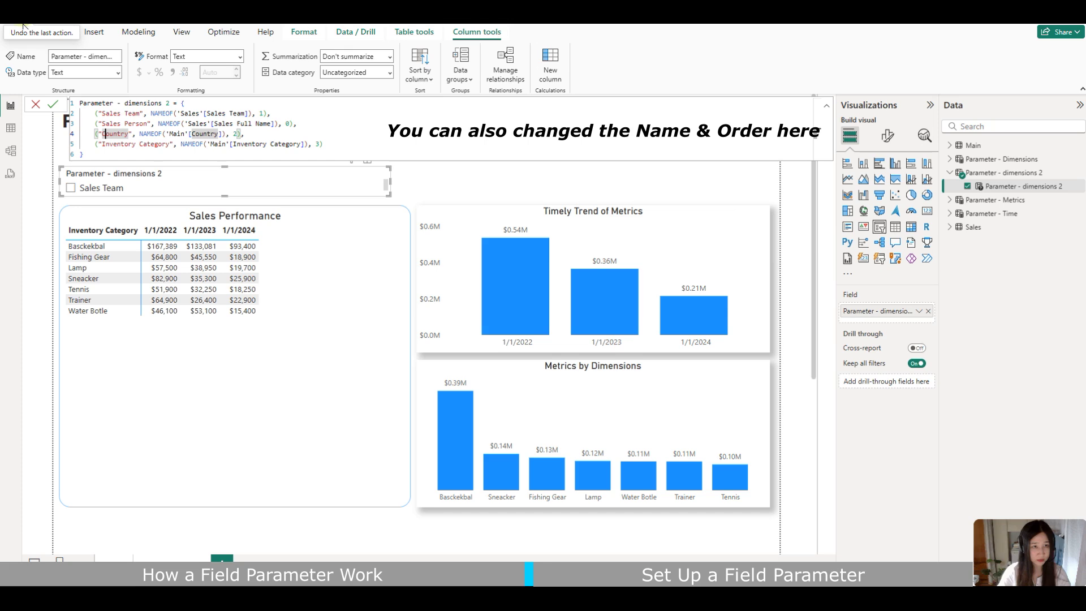
{"action": "type", "text": "Inventoryu"}
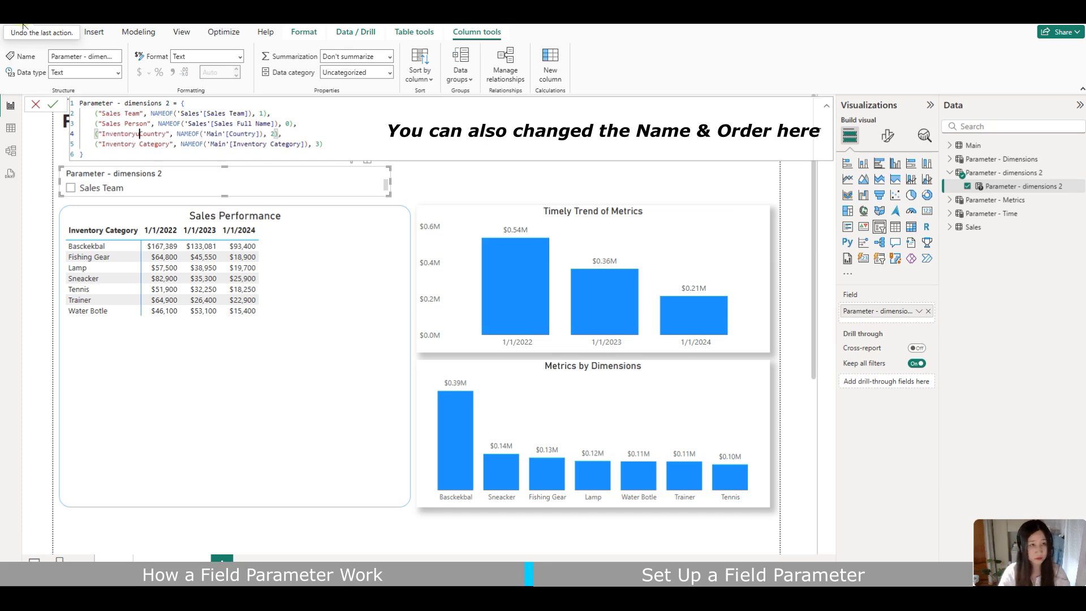
{"action": "key", "text": "BackSpace"}
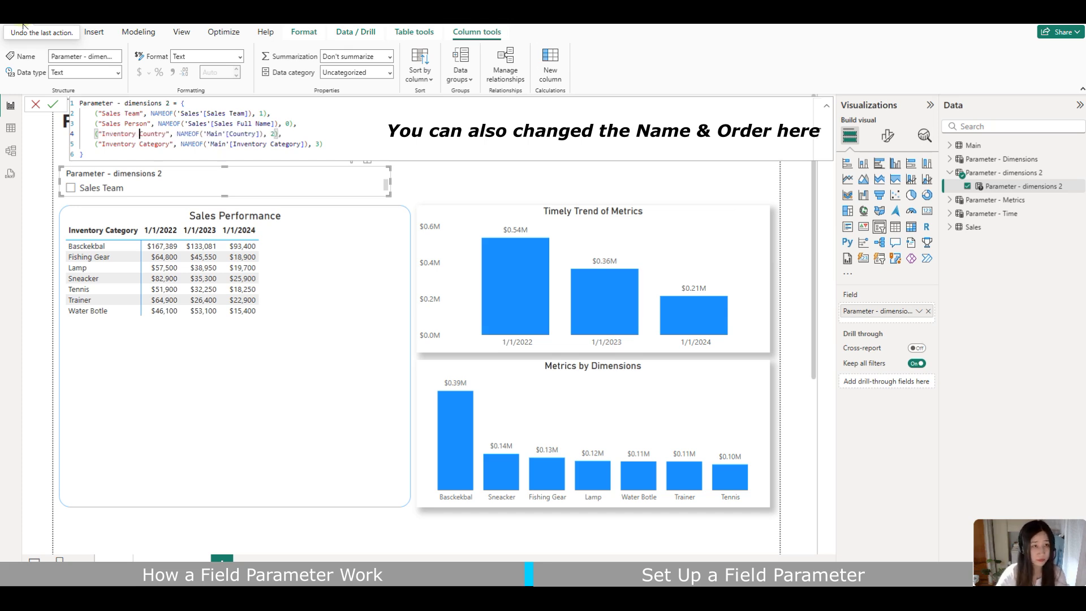
{"action": "left_click", "coordinate": [52, 104]}
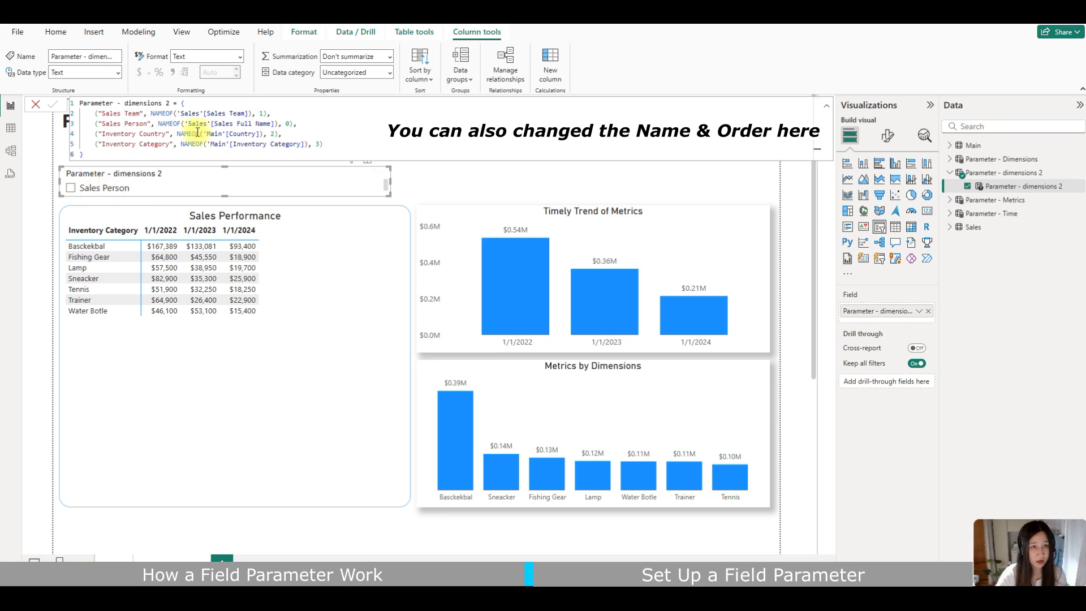
Change the Parameter - dimensions 2 slicer to the Tile style, match its width to the Sales Performance matrix, and collapse the formula.
{"action": "left_click_drag", "start_coordinate": [388, 196], "coordinate": [333, 272]}
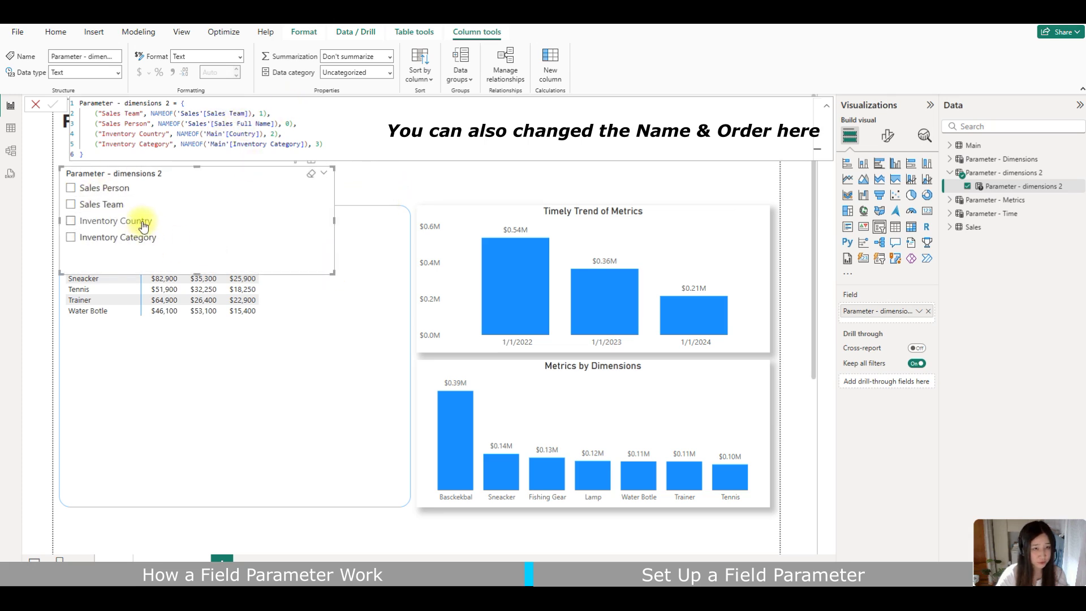
{"action": "left_click_drag", "start_coordinate": [334, 274], "coordinate": [403, 199]}
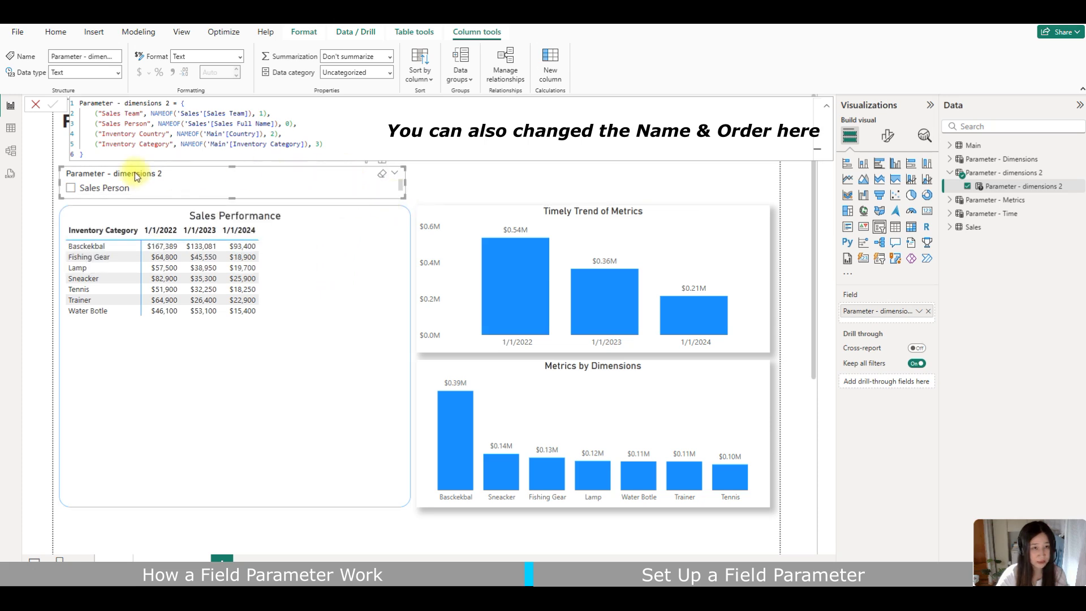
{"action": "left_click", "coordinate": [886, 135]}
{"action": "left_click", "coordinate": [880, 214]}
{"action": "left_click", "coordinate": [886, 272]}
{"action": "left_click", "coordinate": [867, 299]}
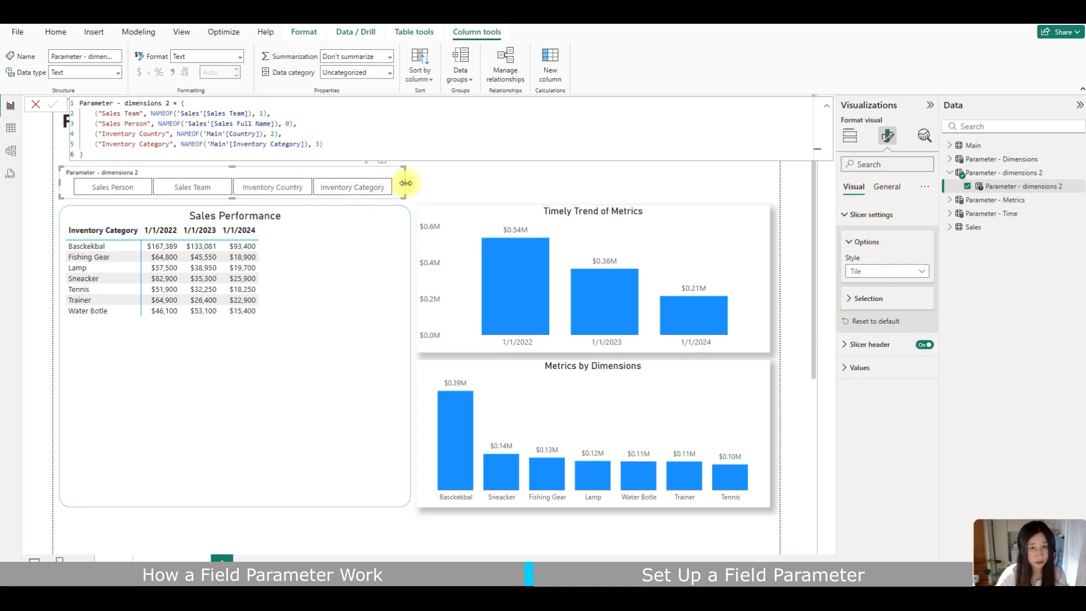
{"action": "left_click_drag", "start_coordinate": [409, 187], "coordinate": [415, 187]}
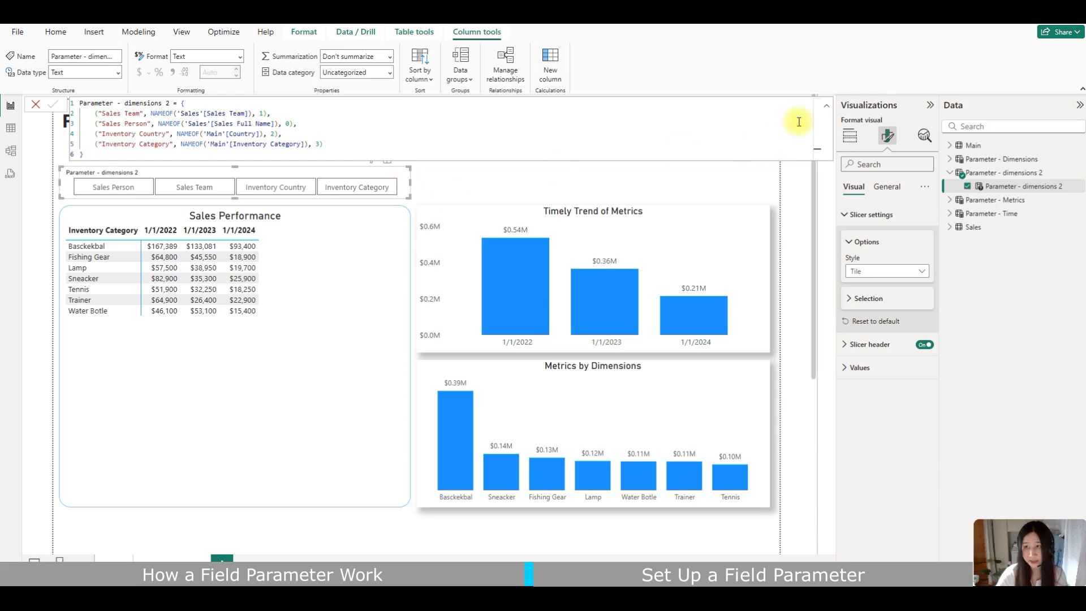
{"action": "left_click", "coordinate": [823, 111]}
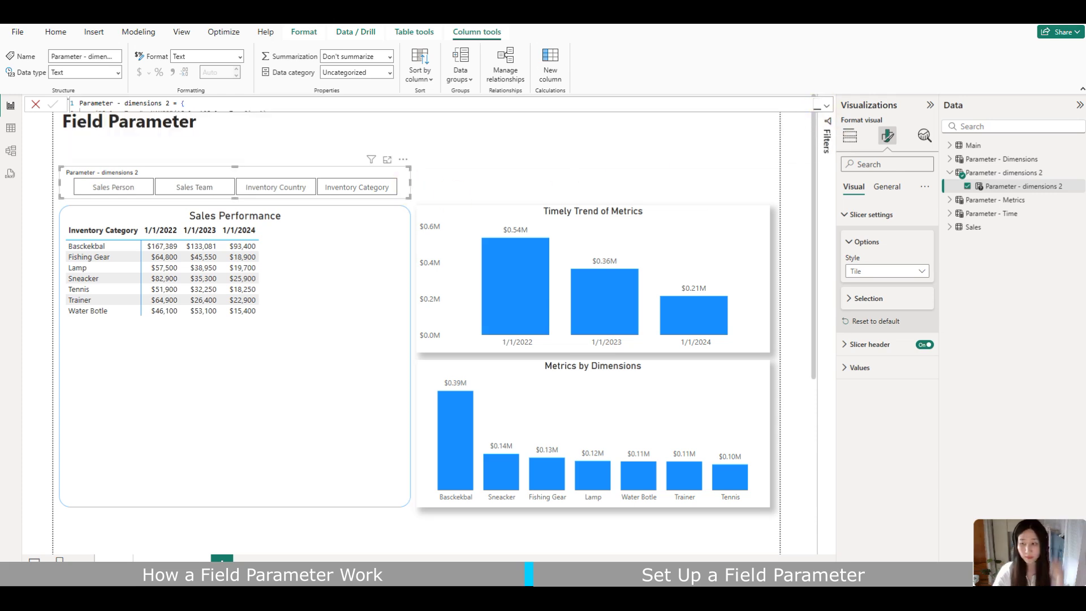
Replace Inventory Category with Parameter - dimensions 2 in the rows of the Sales Performance matrix.
{"action": "left_click", "coordinate": [317, 206]}
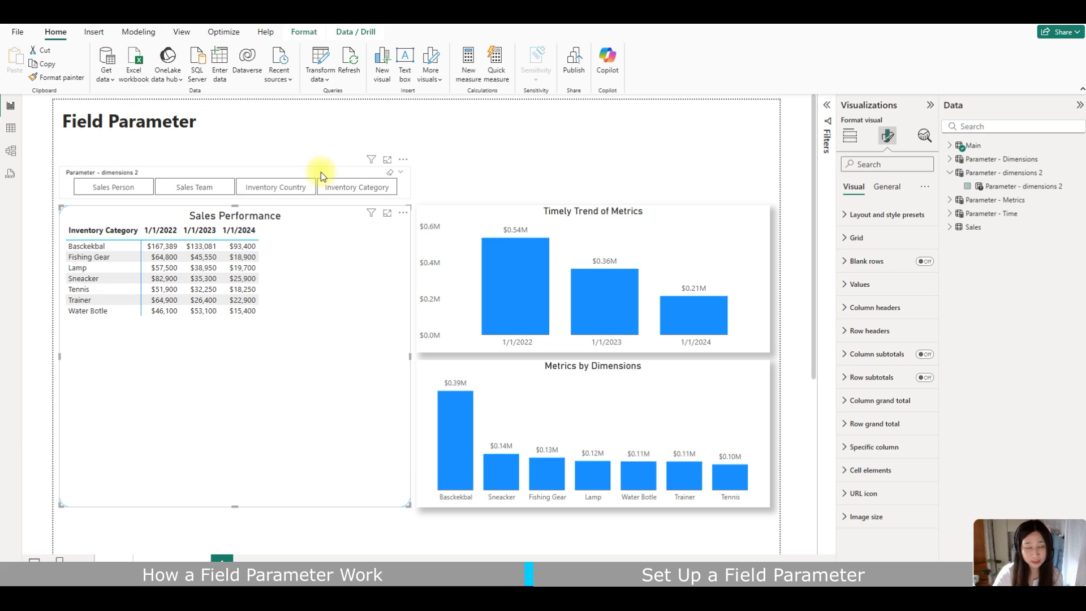
{"action": "left_click", "coordinate": [849, 136]}
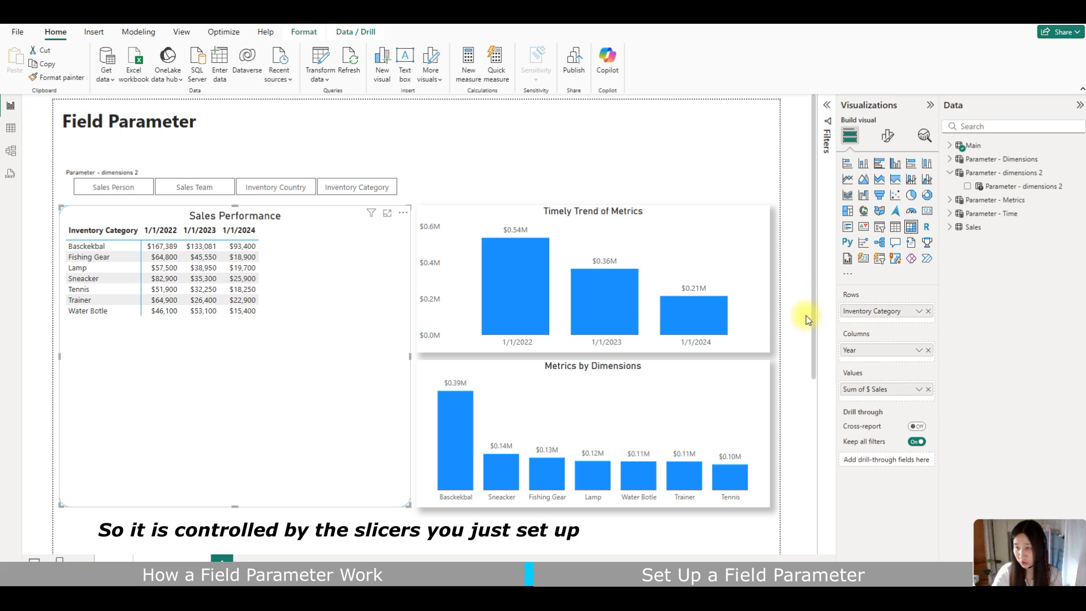
{"action": "left_click", "coordinate": [929, 312]}
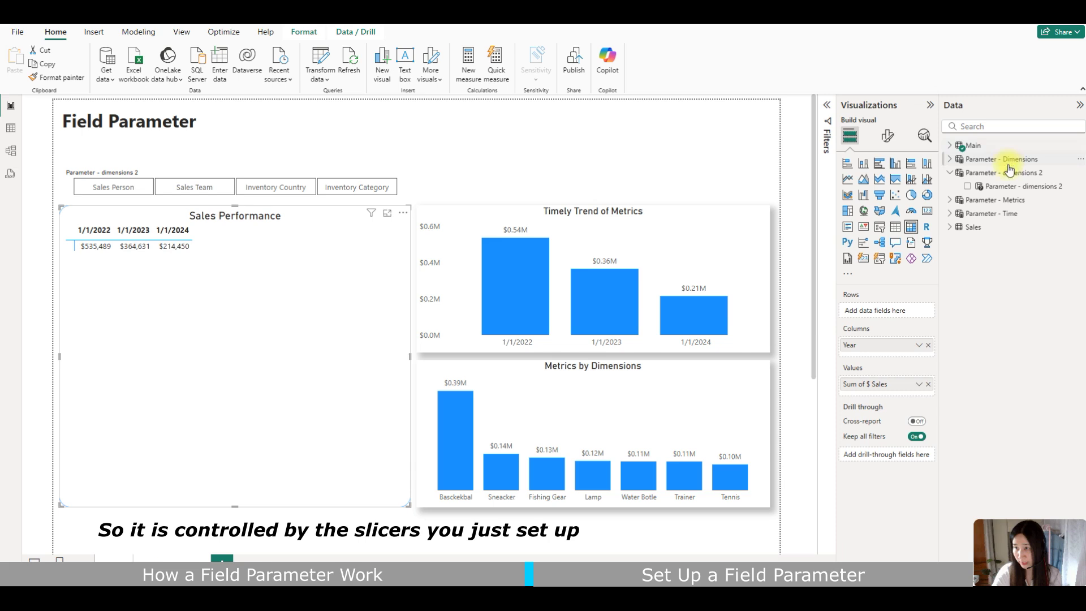
{"action": "left_click_drag", "start_coordinate": [996, 191], "coordinate": [888, 309]}
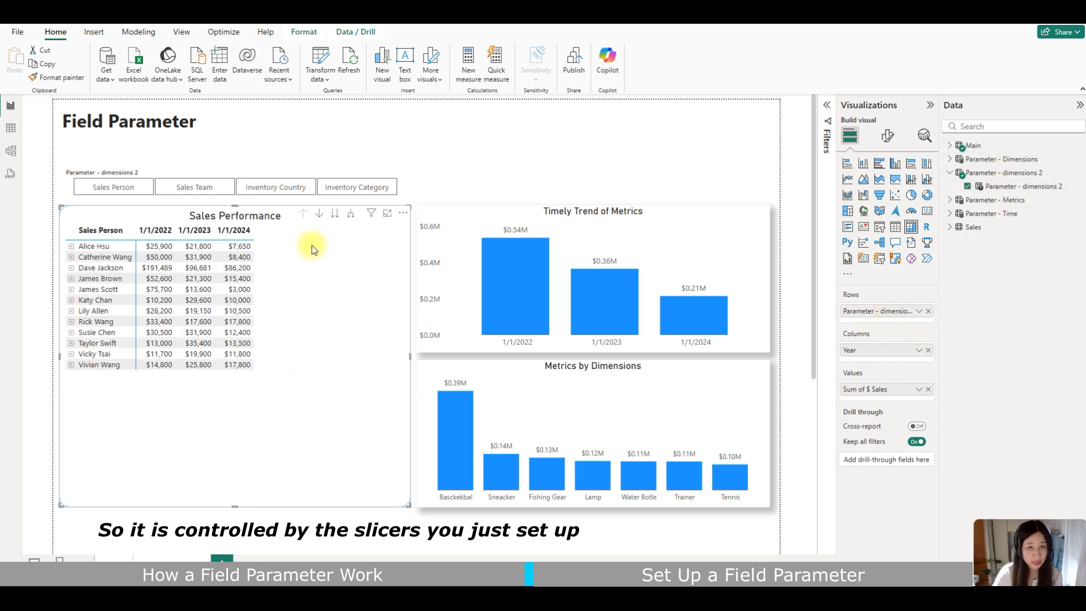
Expand the Sales Performance matrix down through all its hierarchy levels, and select Sales Team in the slicer.
{"action": "left_click", "coordinate": [347, 215]}
{"action": "left_click", "coordinate": [348, 215]}
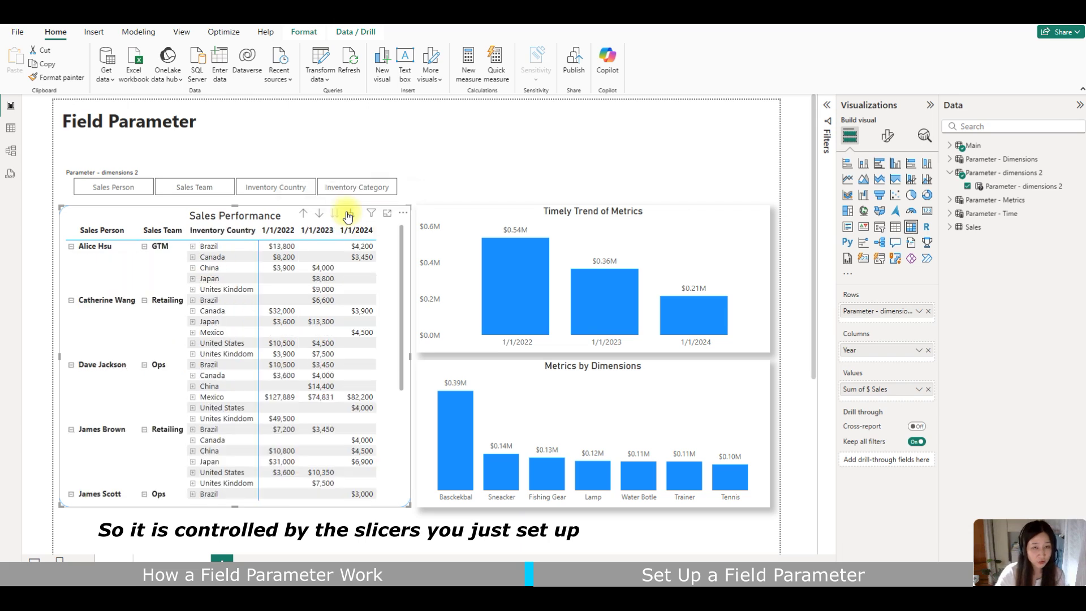
{"action": "left_click", "coordinate": [348, 215]}
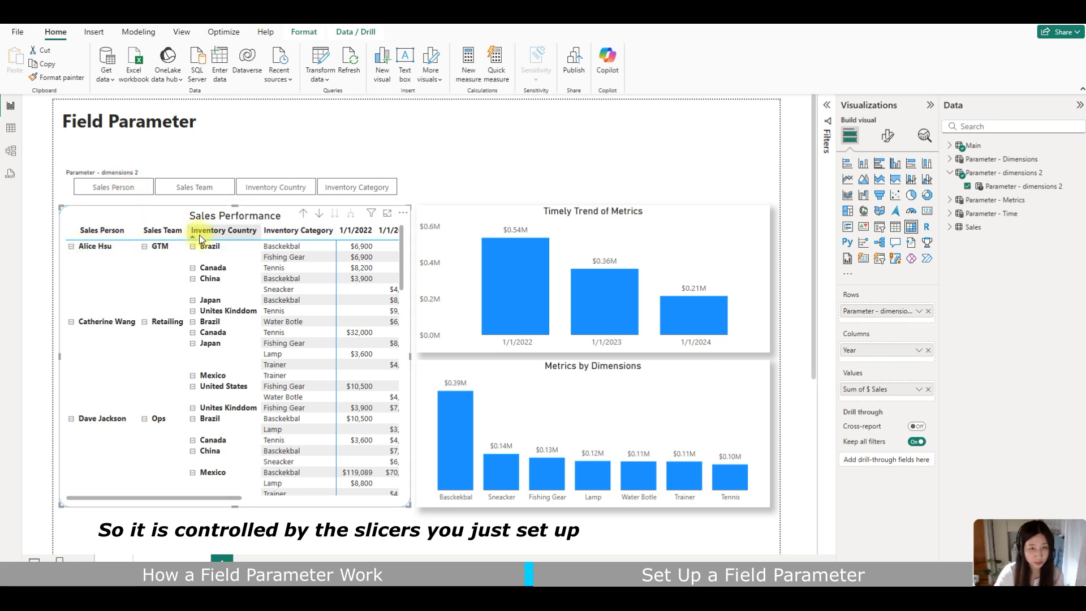
{"action": "left_click", "coordinate": [193, 187]}
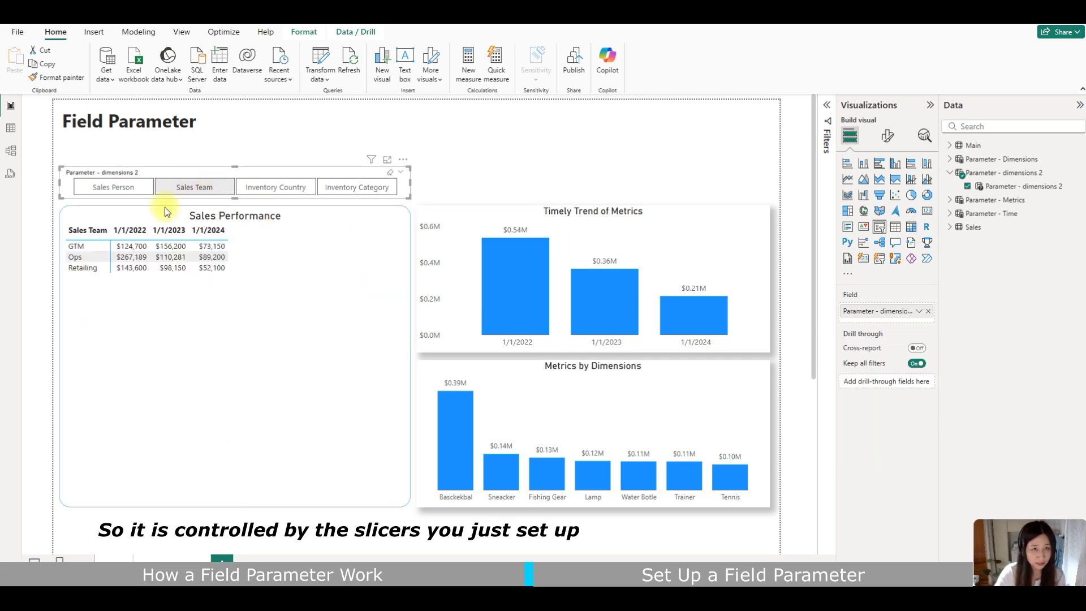
Replace Inventory Category with Parameter - dimensions 2 on the Metrics by Dimensions chart's X-axis, and switch the slicer to Inventory Country.
{"action": "left_click", "coordinate": [552, 370]}
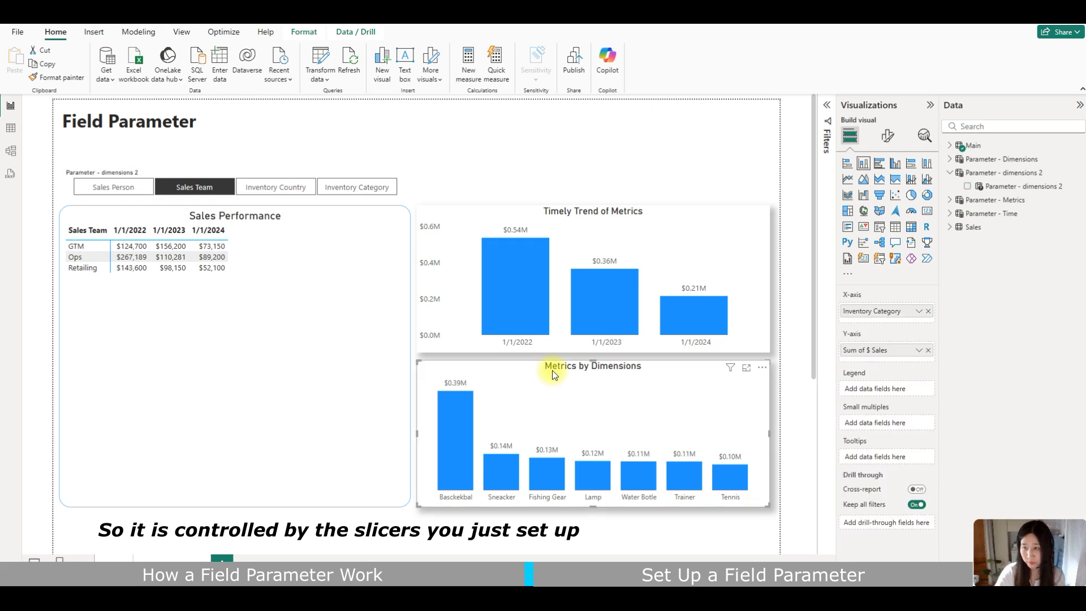
{"action": "left_click", "coordinate": [927, 311]}
{"action": "left_click_drag", "start_coordinate": [1017, 186], "coordinate": [885, 312]}
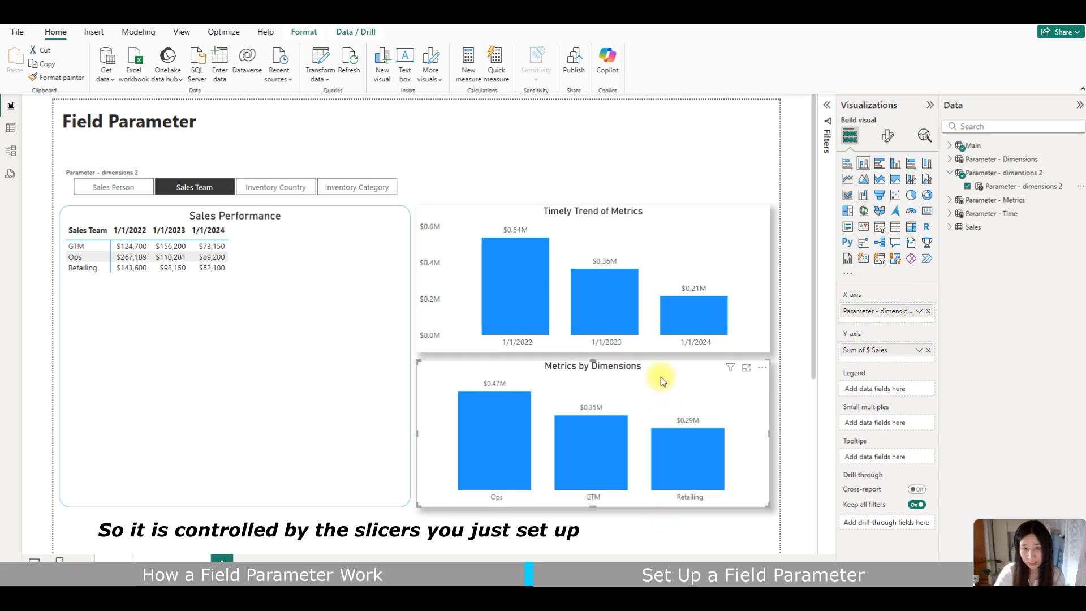
{"action": "left_click", "coordinate": [264, 189]}
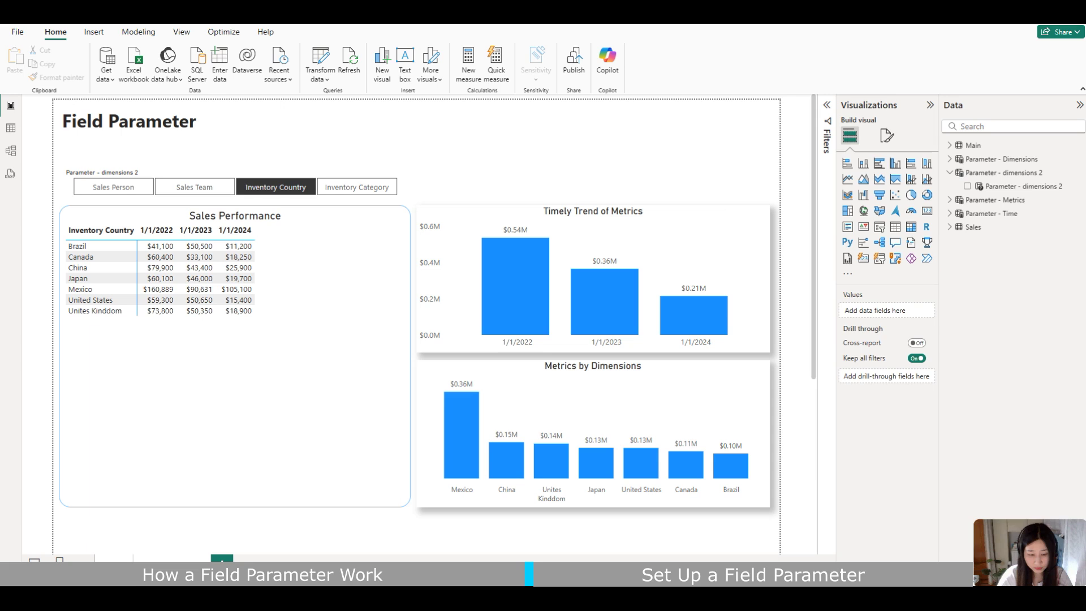
Examine the $ Sales calculated column of the Main table in the table view.
{"action": "left_click", "coordinate": [656, 222]}
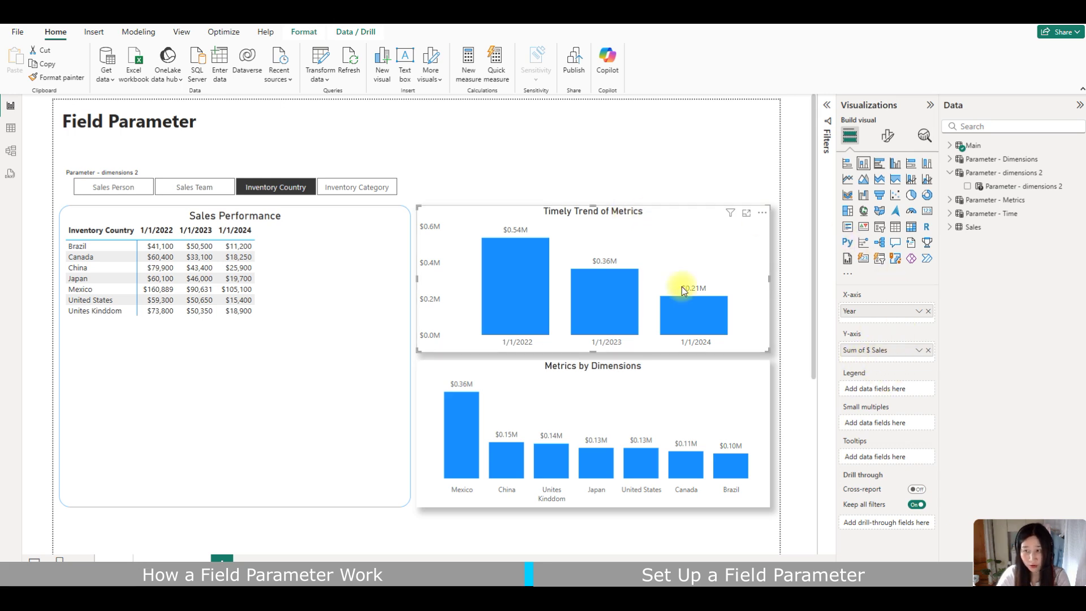
{"action": "left_click", "coordinate": [10, 134]}
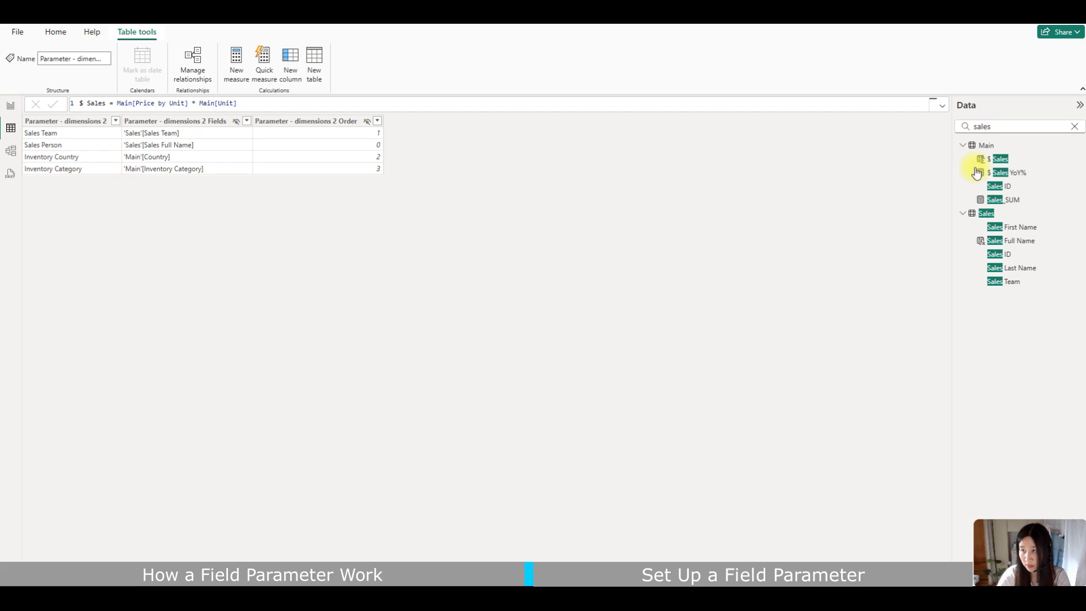
{"action": "left_click", "coordinate": [1002, 160]}
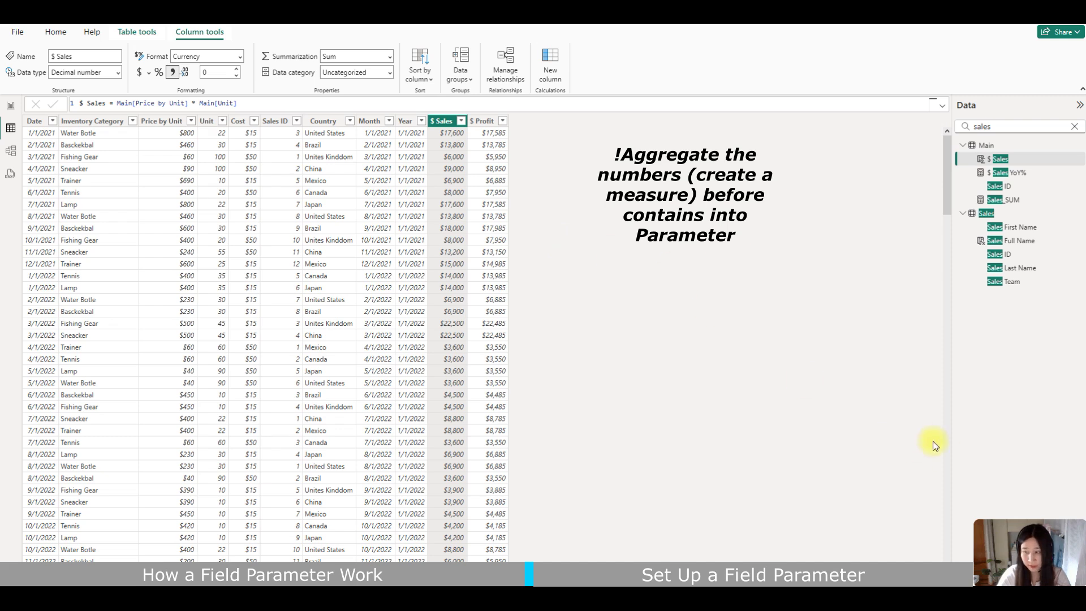
Search the data fields for "_sum" and review the formulas of the Cost_SUM, Profit_SUM and Sales_SUM measures.
{"action": "key", "text": "ctrl+a"}
{"action": "type", "text": "_sum"}
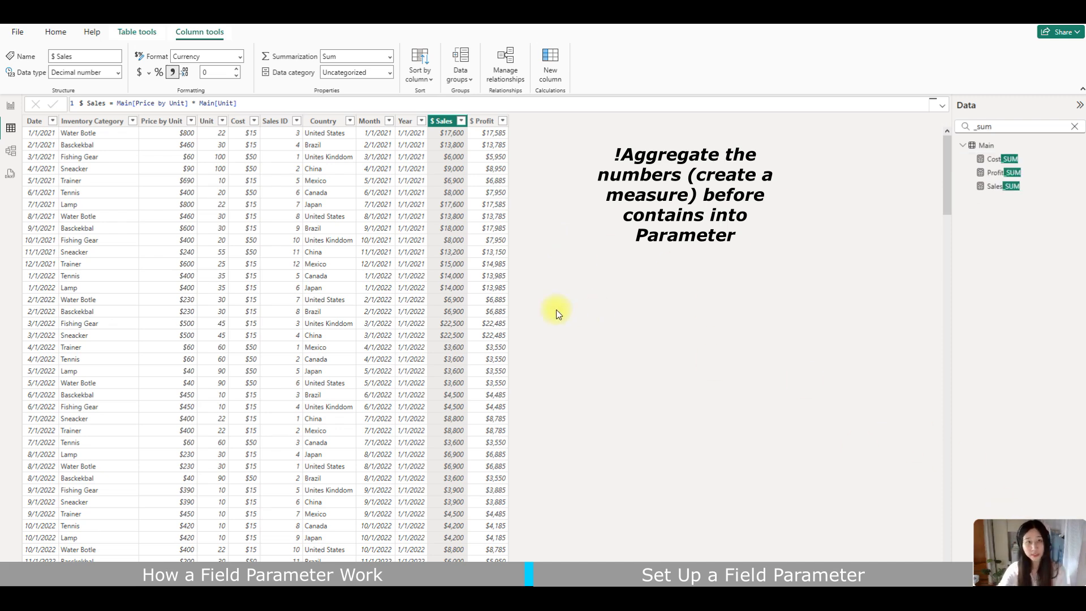
{"action": "left_click", "coordinate": [1005, 163]}
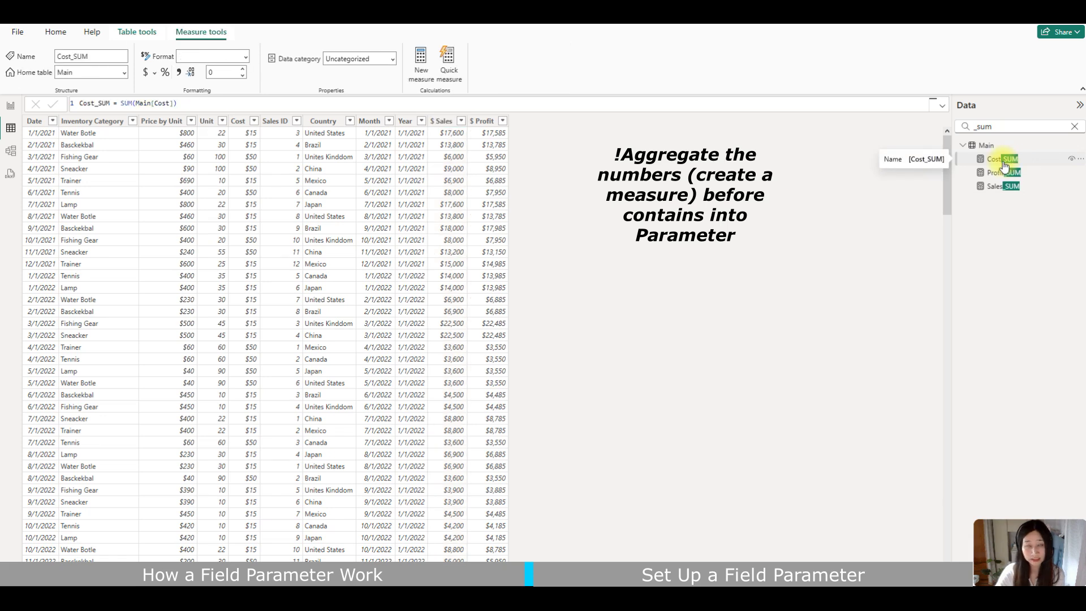
{"action": "left_click", "coordinate": [1005, 175]}
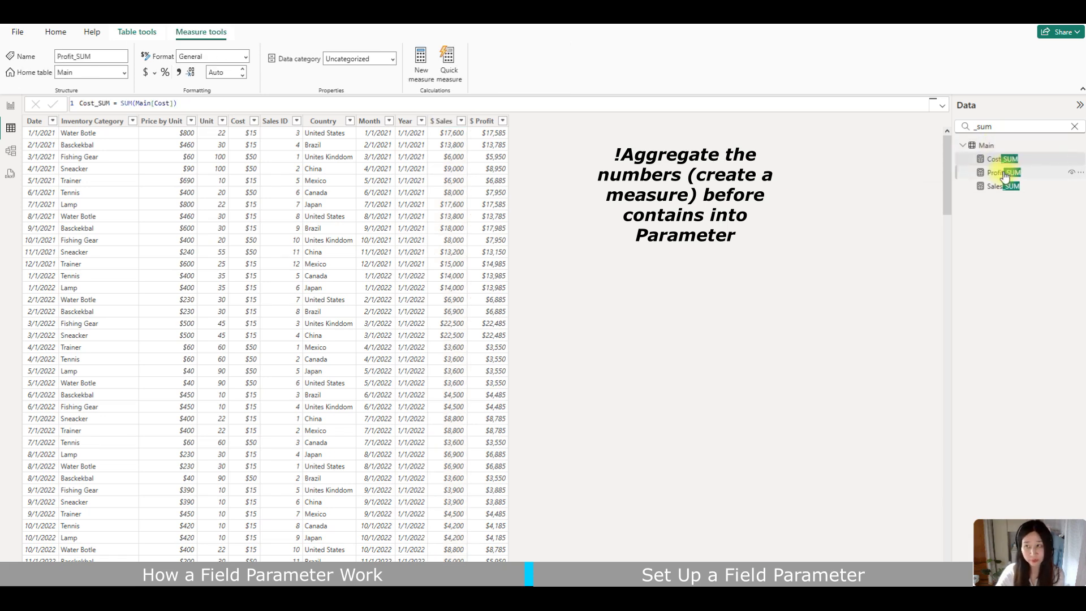
{"action": "left_click", "coordinate": [1007, 164]}
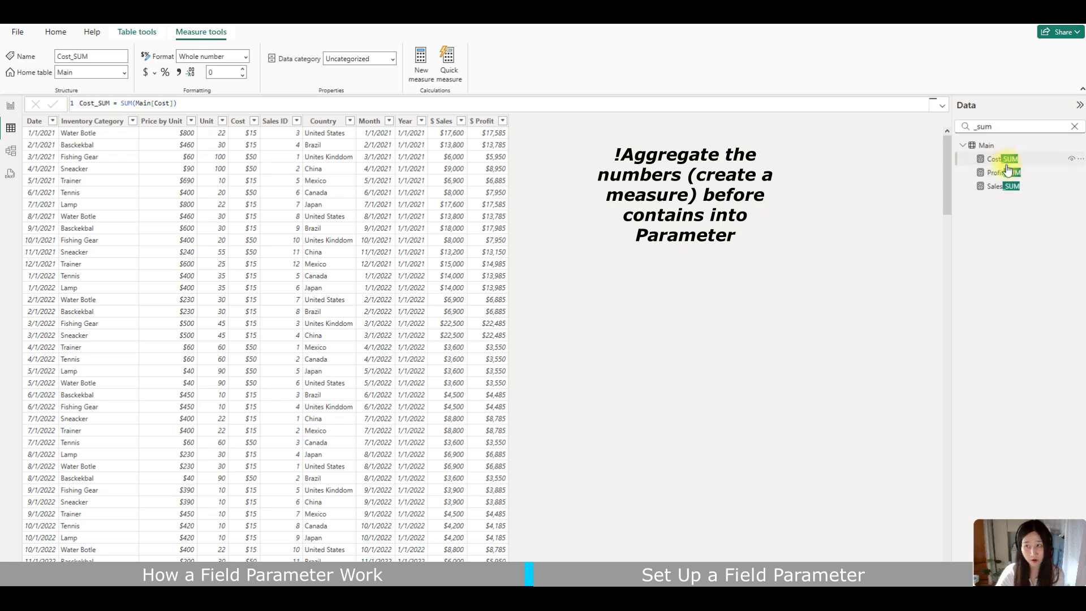
{"action": "left_click", "coordinate": [1006, 175]}
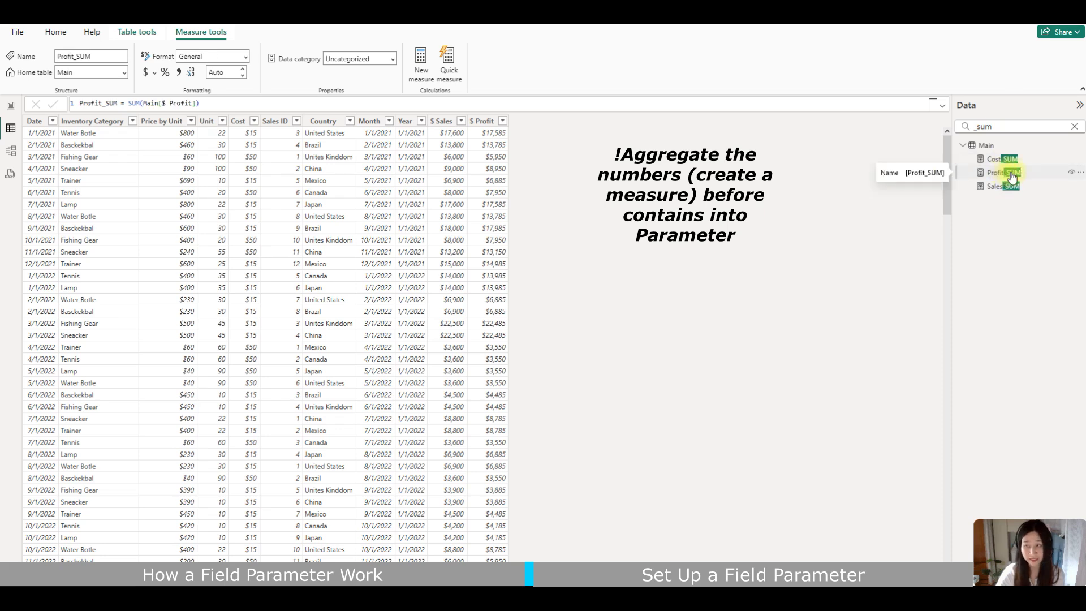
{"action": "left_click", "coordinate": [1002, 188]}
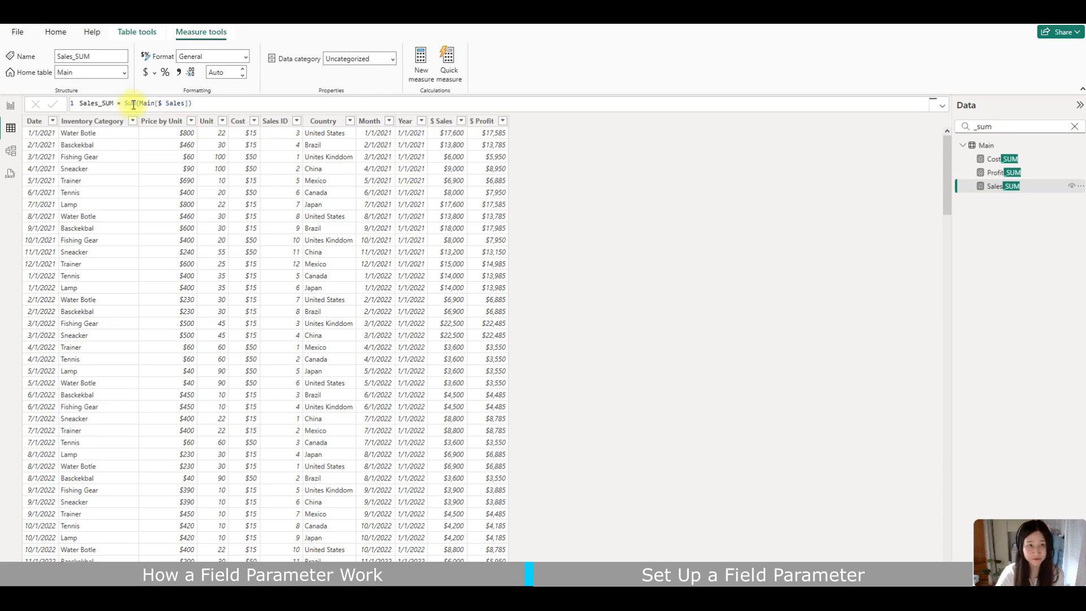
Return to the report and start a new fields parameter named Parameter - metrics 2.
{"action": "left_click", "coordinate": [10, 105]}
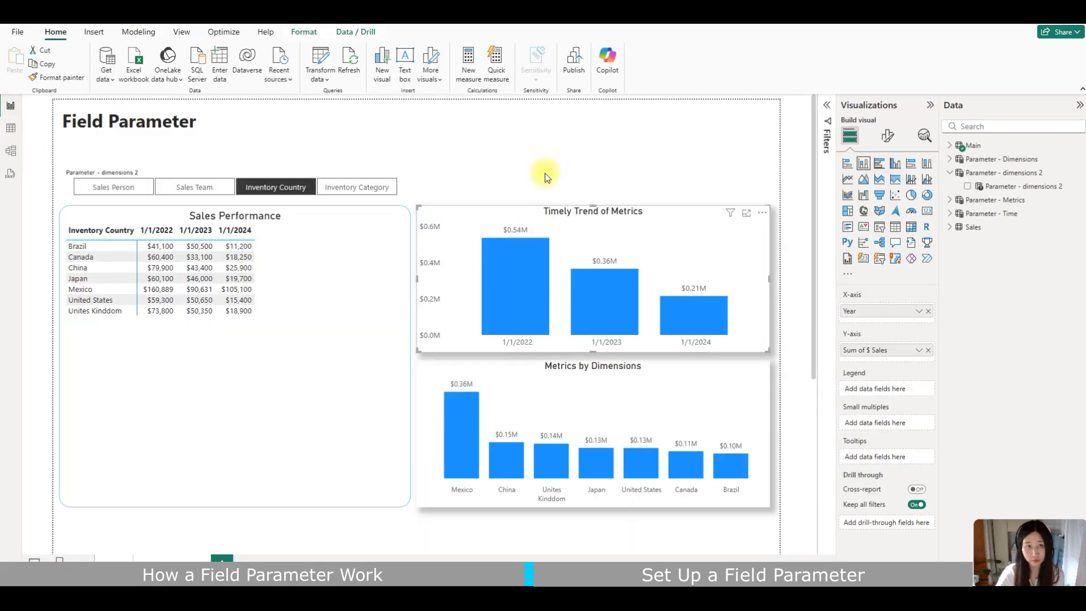
{"action": "left_click", "coordinate": [136, 33]}
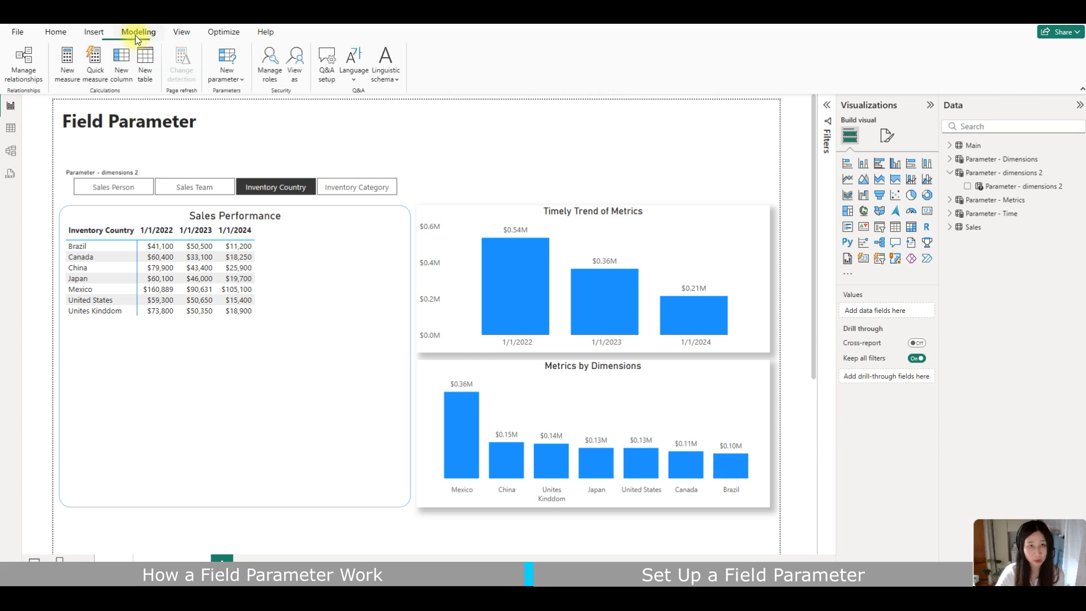
{"action": "left_click", "coordinate": [236, 82]}
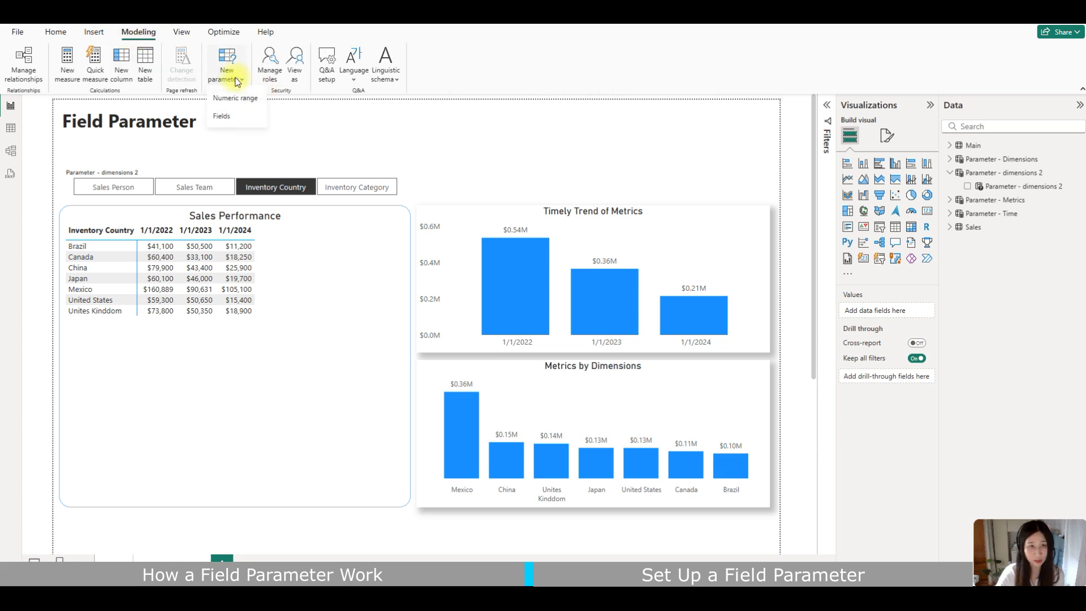
{"action": "left_click", "coordinate": [229, 116]}
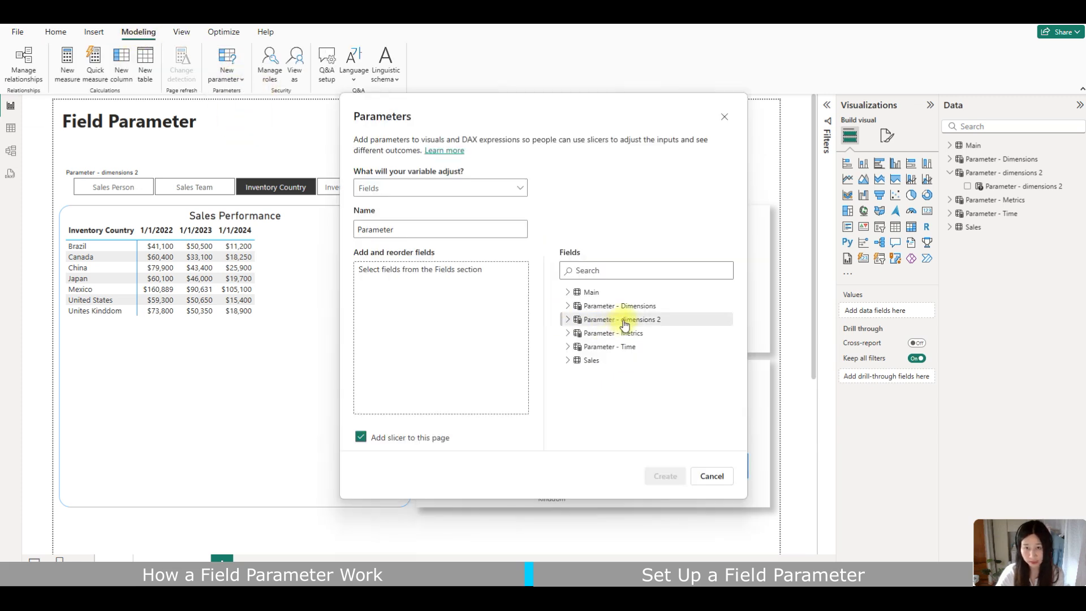
{"action": "left_click", "coordinate": [460, 231]}
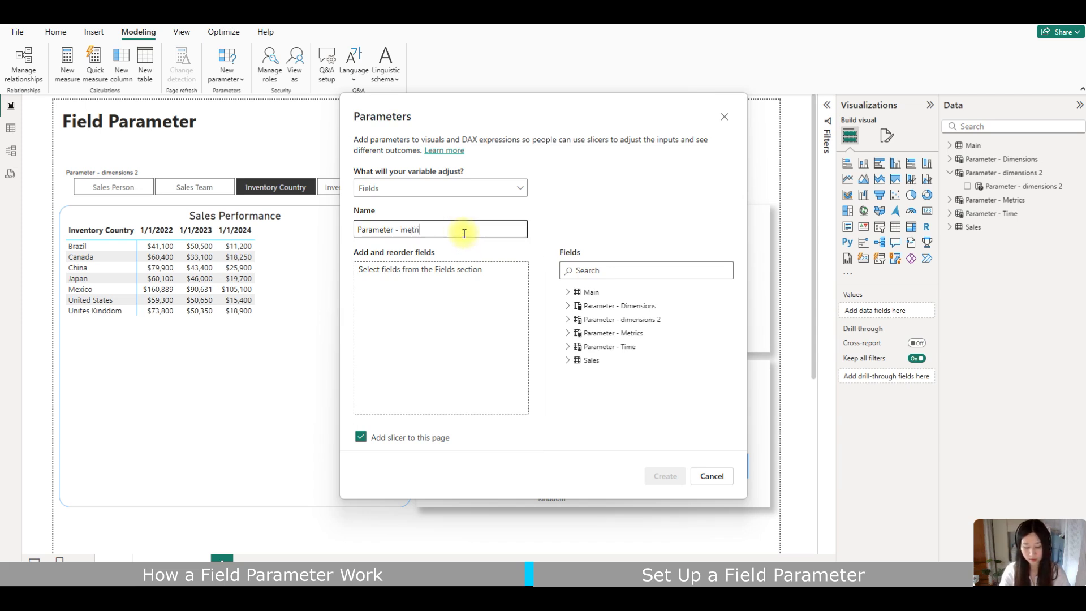
Search the parameter's available fields for "_sum" and add the Cost_SUM, Profit_SUM and Sales_SUM measures.
{"action": "left_click", "coordinate": [580, 270]}
{"action": "type", "text": "_sum"}
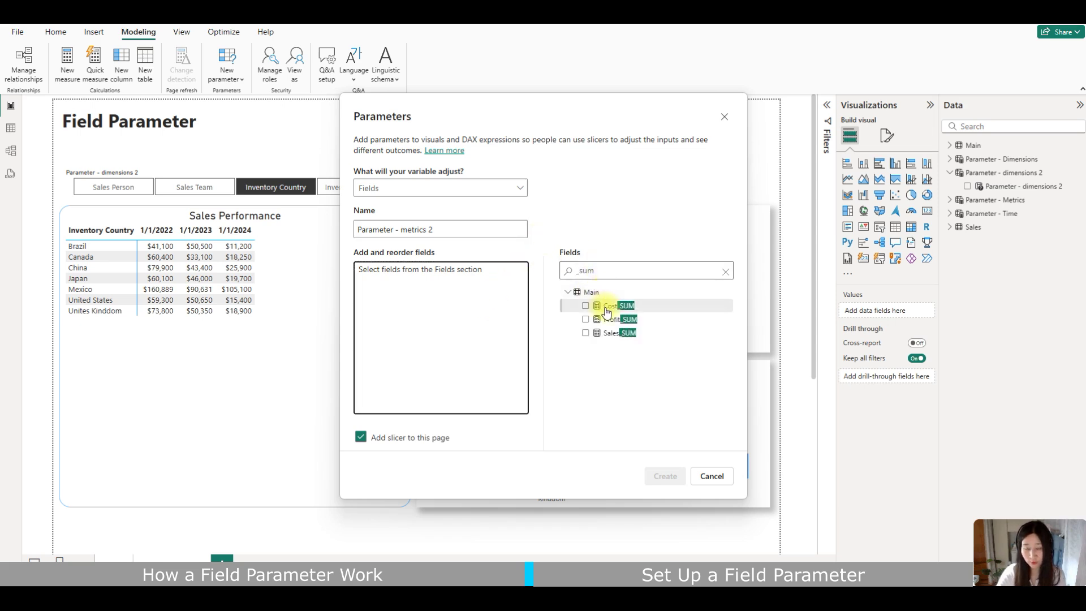
{"action": "left_click_drag", "start_coordinate": [601, 305], "coordinate": [455, 305]}
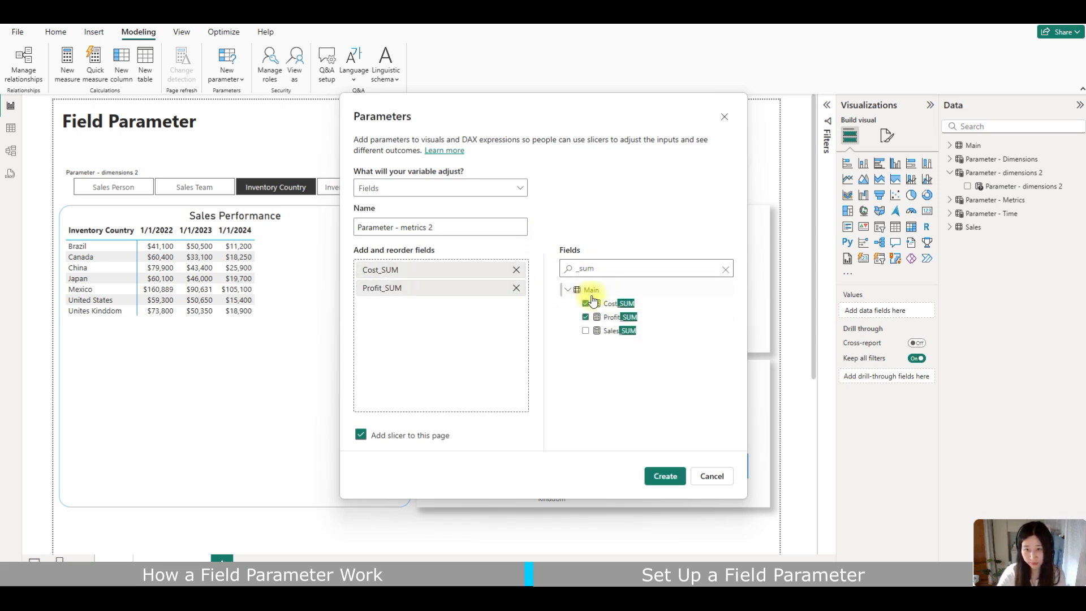
{"action": "left_click_drag", "start_coordinate": [619, 331], "coordinate": [456, 334]}
Rename the parameter's three fields as $ Cost, $ Profit and $ Sales.
{"action": "double_click", "coordinate": [381, 275]}
{"action": "left_click_drag", "start_coordinate": [407, 272], "coordinate": [383, 270]}
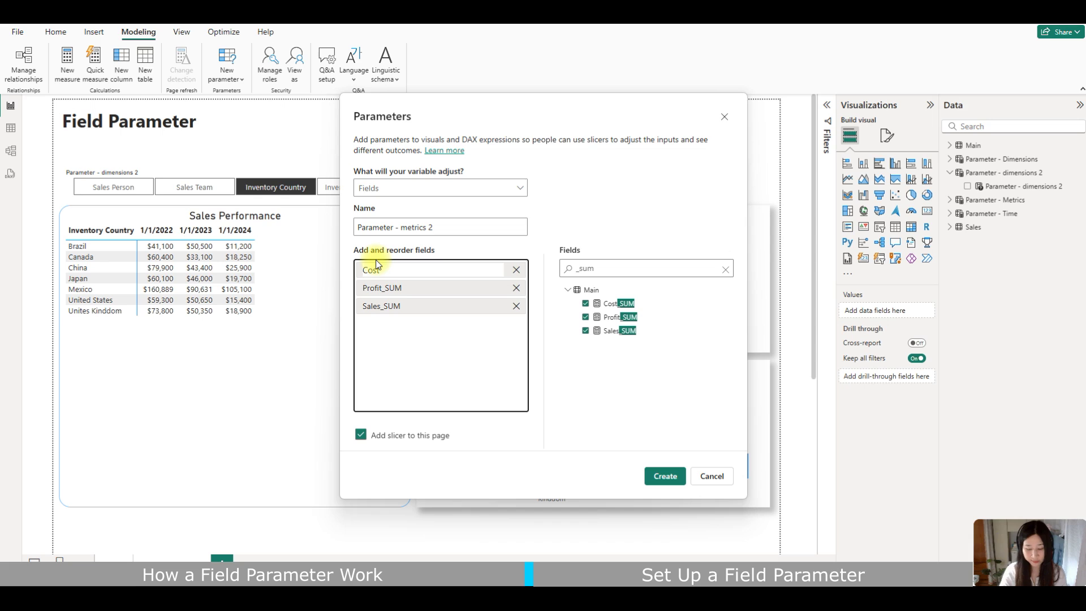
{"action": "type", "text": "$"}
{"action": "double_click", "coordinate": [399, 288]}
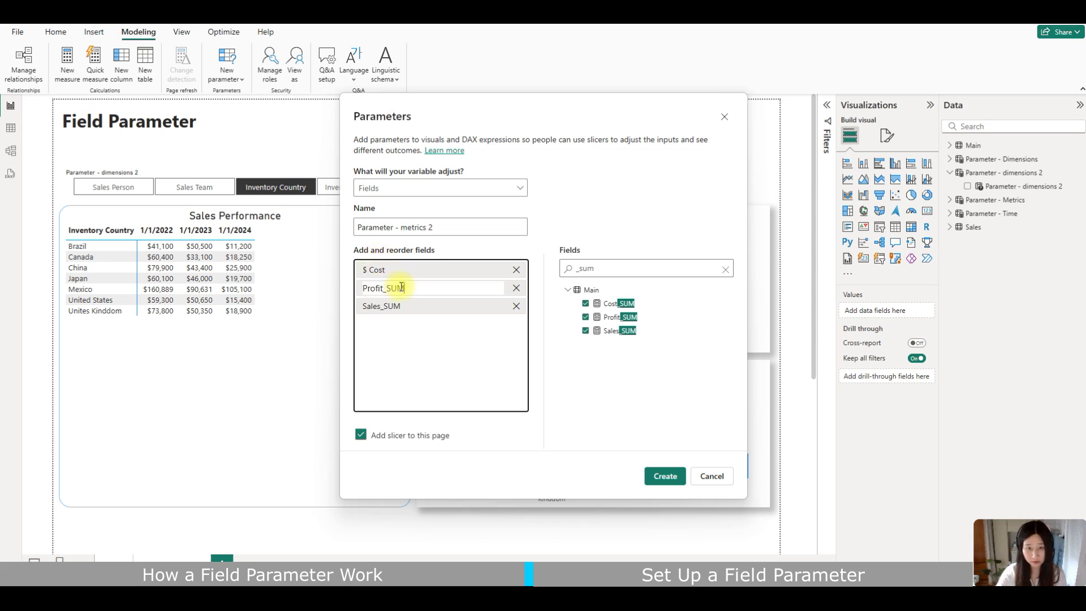
{"action": "key", "text": "BackSpace"}
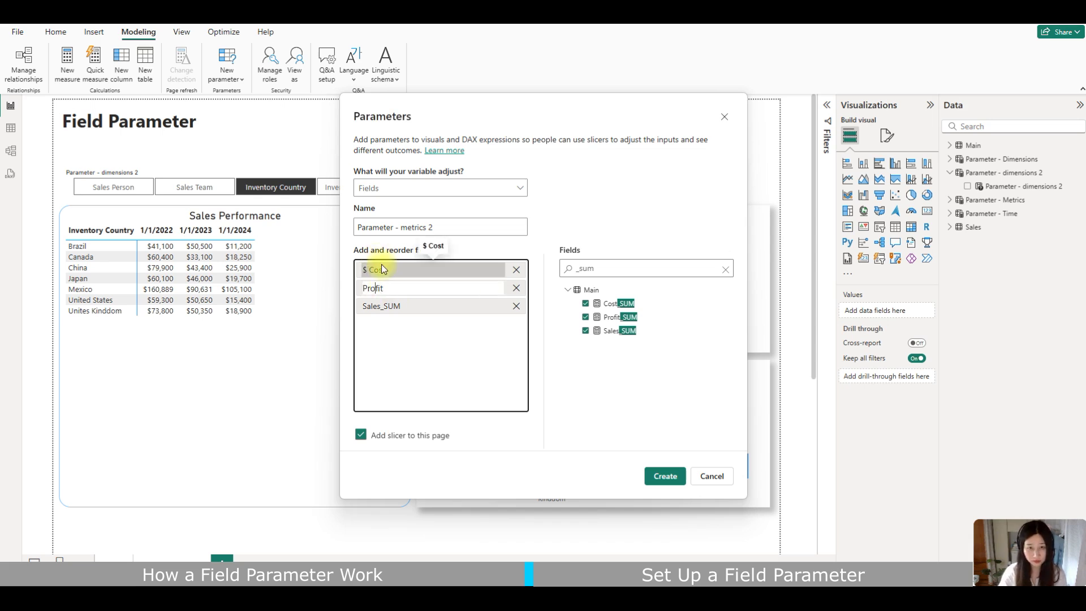
{"action": "double_click", "coordinate": [402, 307]}
{"action": "left_click", "coordinate": [403, 308]}
{"action": "key", "text": "BackSpace"}
{"action": "key", "text": "BackSpace"}
{"action": "key", "text": "BackSpace"}
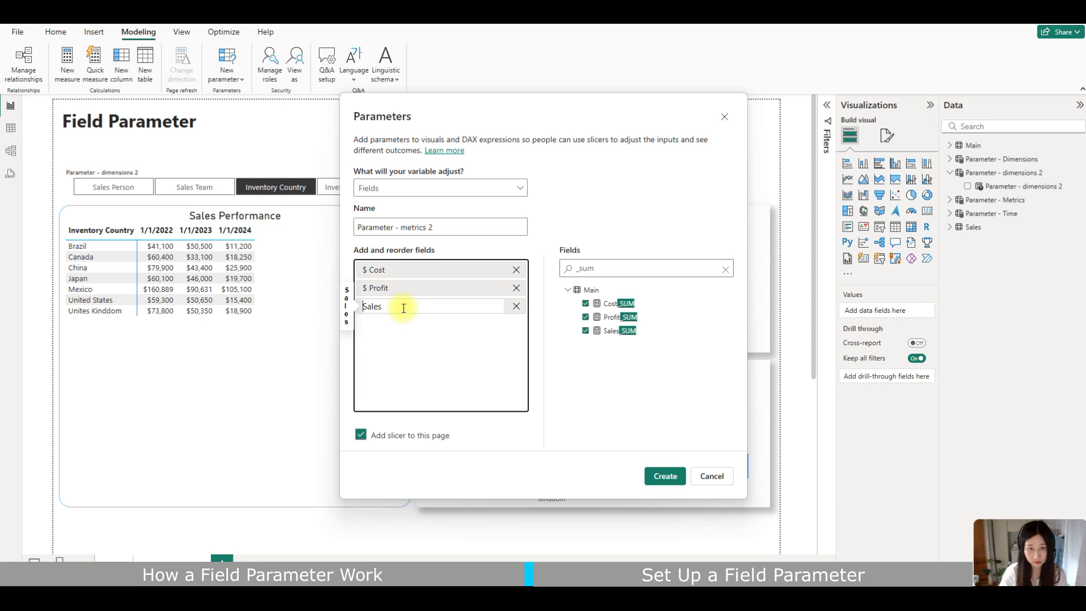
{"action": "key", "text": "Return"}
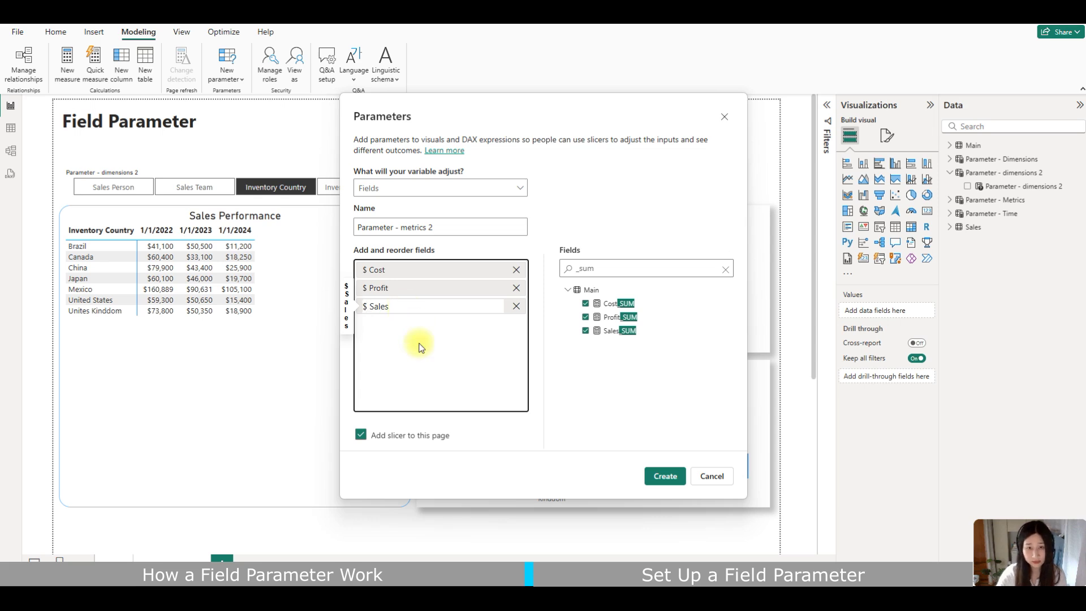
Reorder the parameter's fields to $ Sales, $ Cost, $ Profit and create the parameter with its page slicer.
{"action": "left_click_drag", "start_coordinate": [406, 300], "coordinate": [405, 320]}
{"action": "left_click_drag", "start_coordinate": [389, 274], "coordinate": [413, 297]}
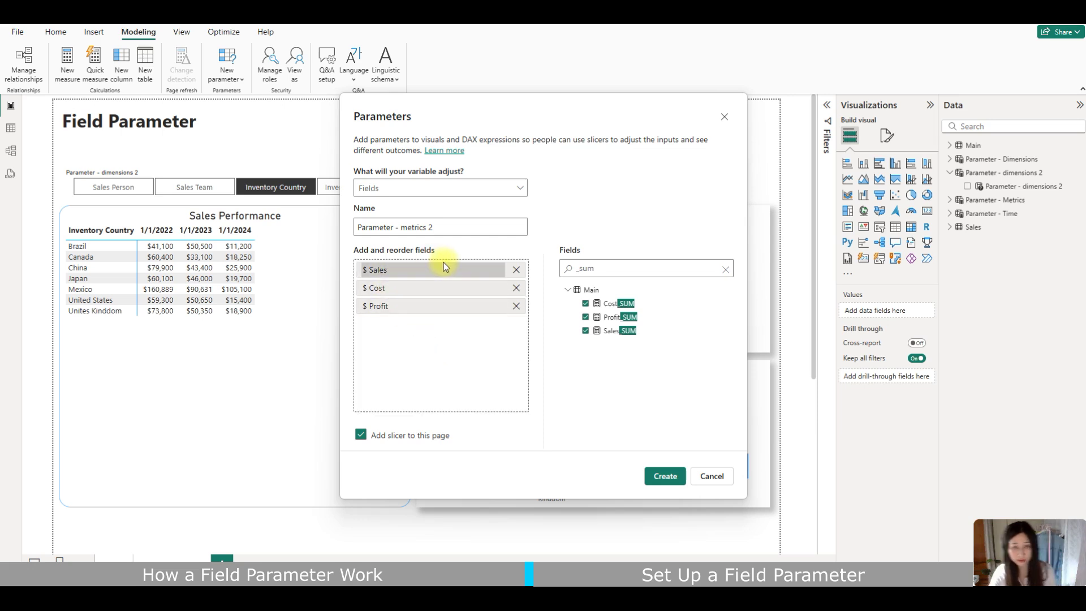
{"action": "left_click", "coordinate": [665, 475]}
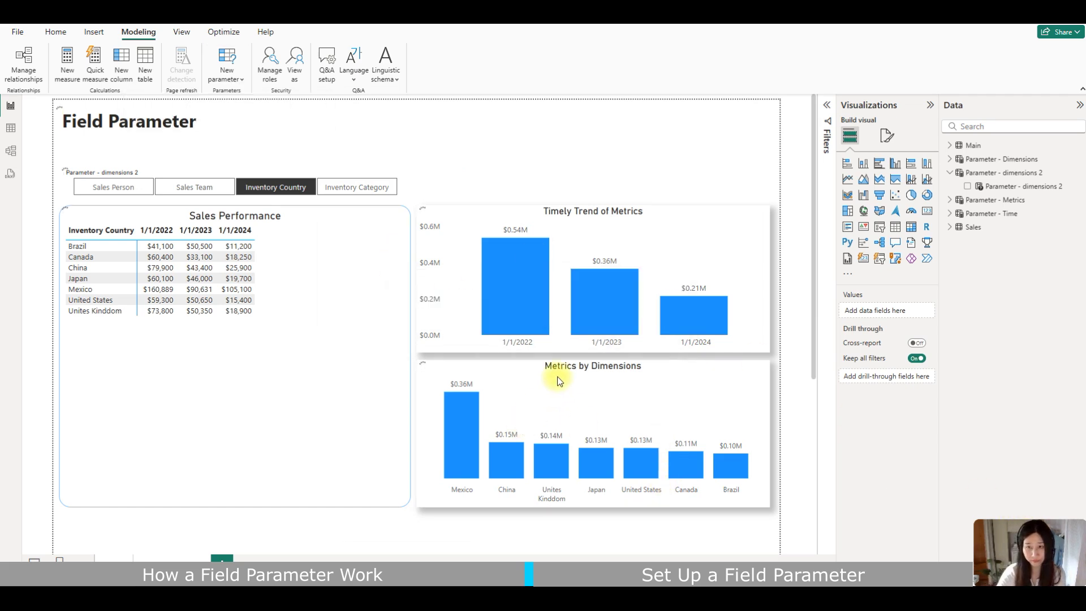
Shrink the Parameter - metrics 2 slicer to a low strip and place it directly above the Timely Trend of Metrics chart.
{"action": "left_click_drag", "start_coordinate": [697, 245], "coordinate": [669, 296]}
{"action": "left_click_drag", "start_coordinate": [769, 299], "coordinate": [762, 192]}
{"action": "left_click_drag", "start_coordinate": [717, 165], "coordinate": [717, 172]}
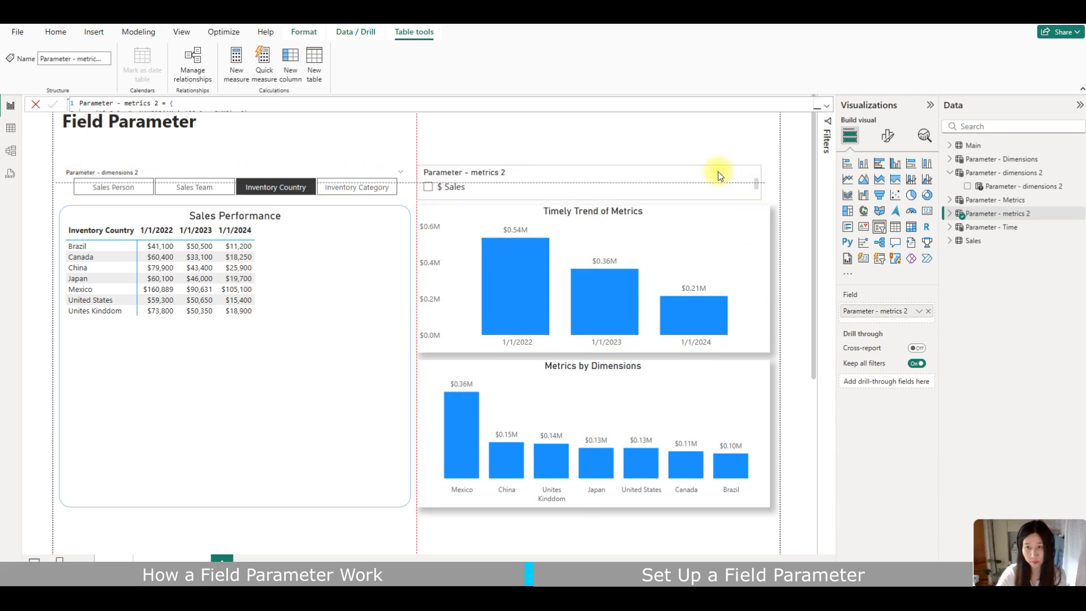
Set the Parameter - metrics 2 slicer's style to Tile and narrow it from its left edge.
{"action": "left_click", "coordinate": [888, 136]}
{"action": "left_click", "coordinate": [860, 215]}
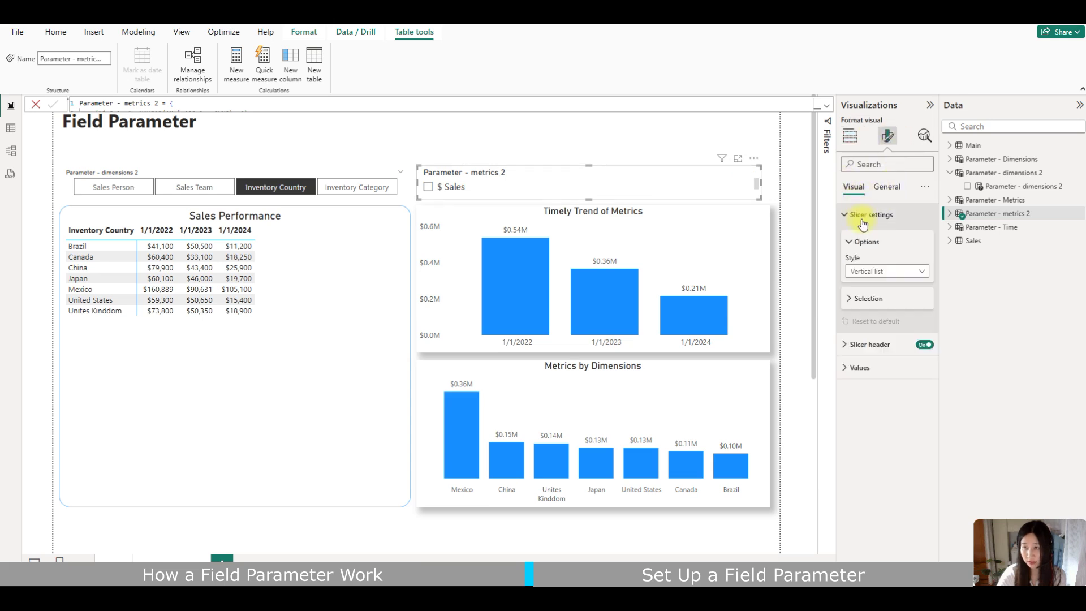
{"action": "left_click", "coordinate": [870, 272]}
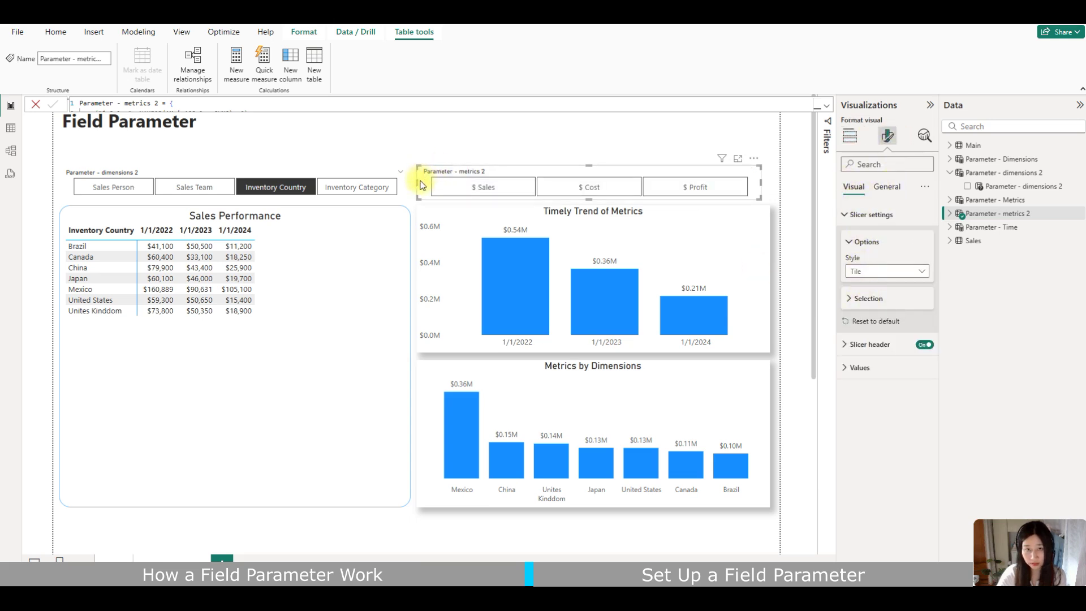
{"action": "left_click_drag", "start_coordinate": [418, 182], "coordinate": [520, 185]}
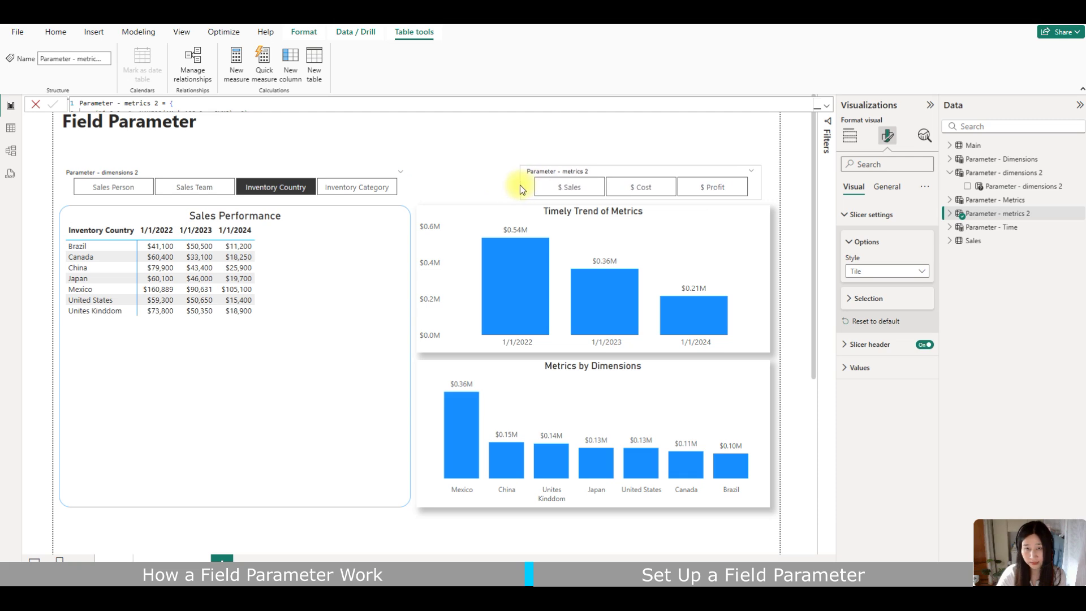
Replace Sum of $ Sales with Parameter - metrics 2 on the Timely Trend of Metrics chart's Y-axis, and select $ Cost in the slicer.
{"action": "left_click", "coordinate": [635, 213]}
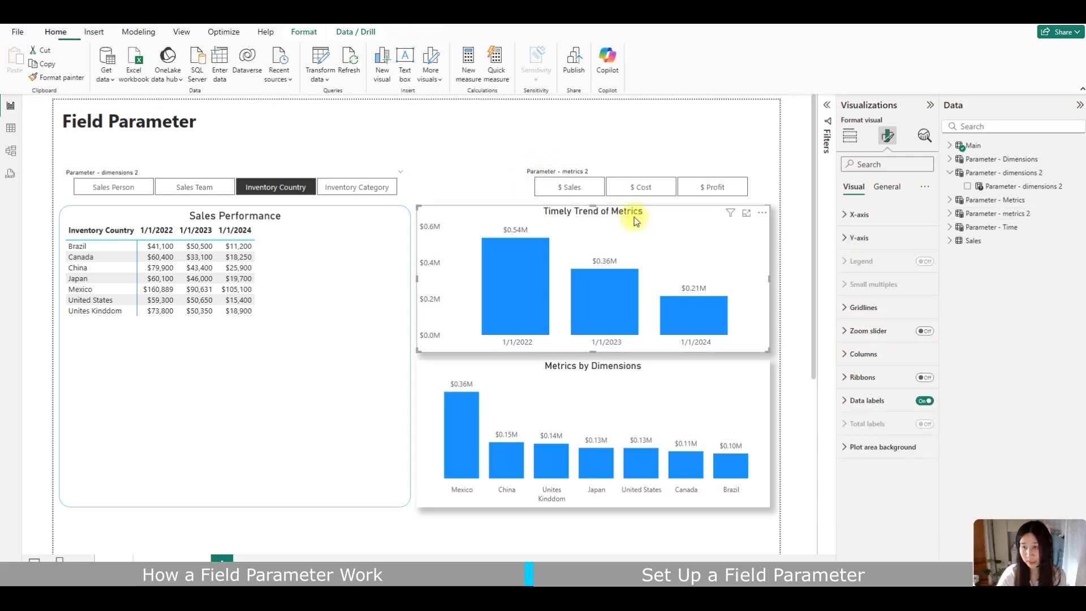
{"action": "left_click", "coordinate": [850, 136]}
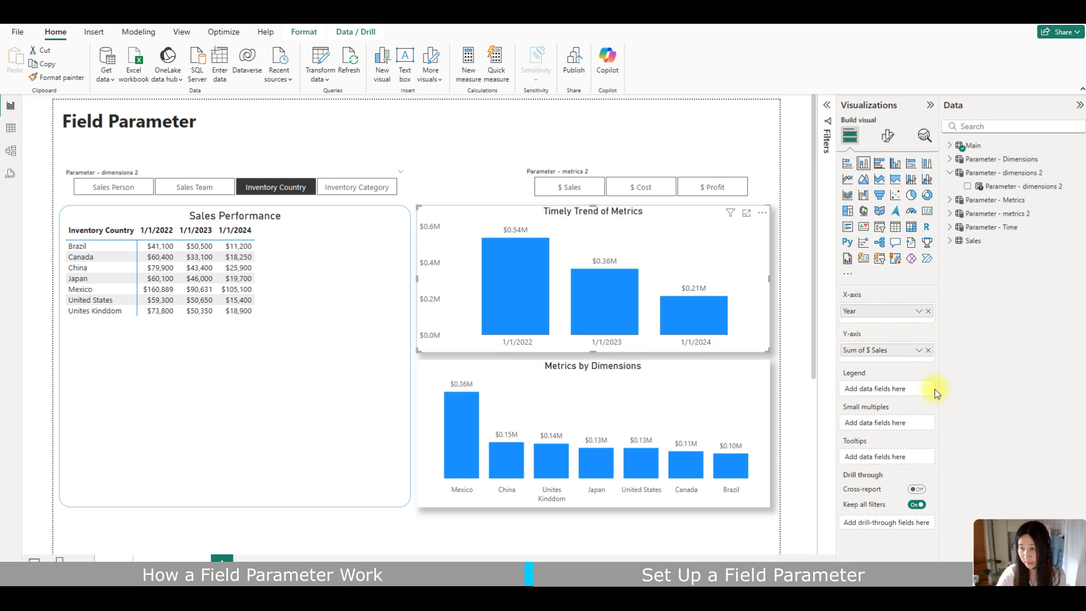
{"action": "left_click", "coordinate": [930, 351]}
{"action": "left_click", "coordinate": [950, 172]}
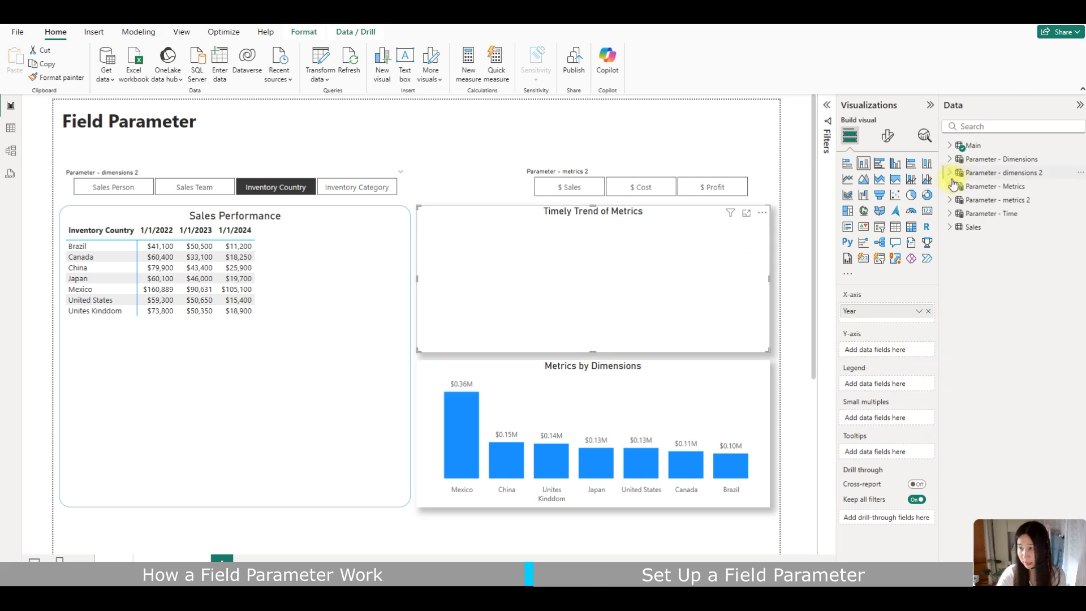
{"action": "left_click", "coordinate": [950, 199]}
{"action": "left_click_drag", "start_coordinate": [982, 214], "coordinate": [866, 351]}
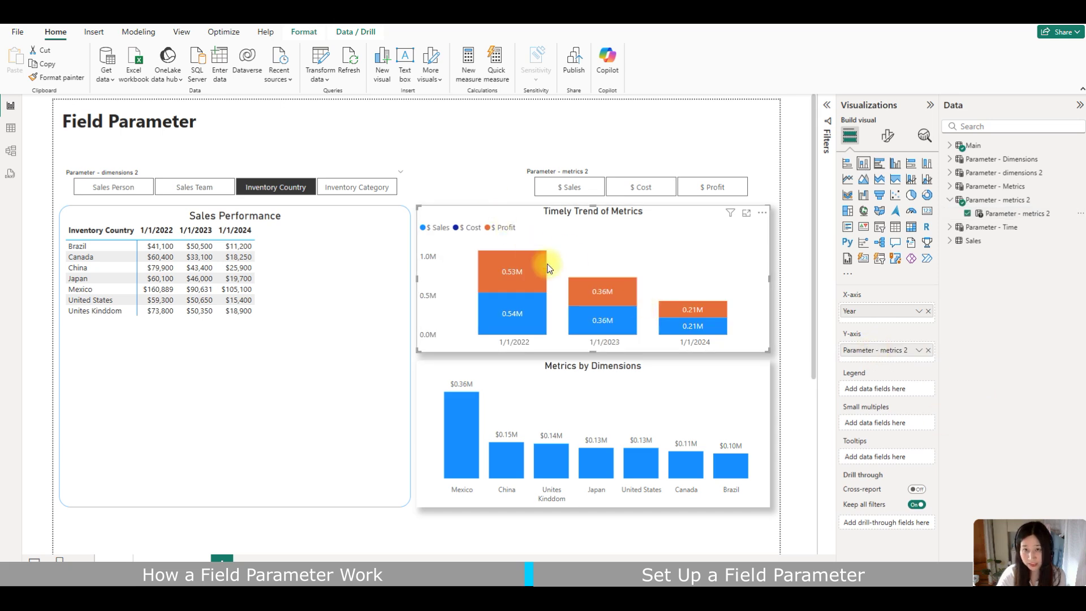
{"action": "left_click", "coordinate": [628, 187]}
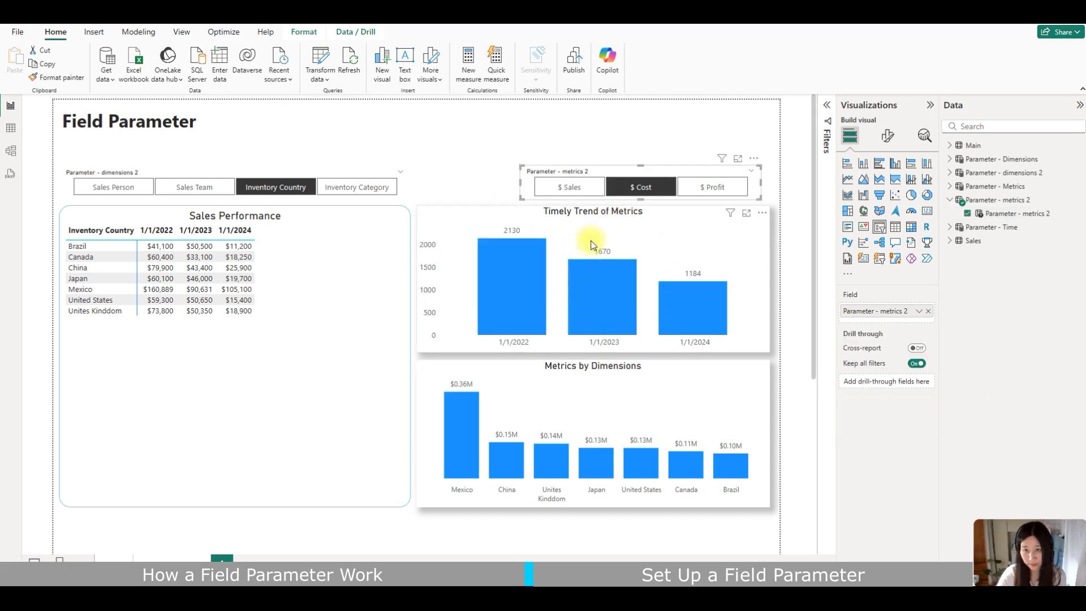
Replace Sum of $ Sales with Parameter - metrics 2 in the Metrics by Dimensions Y-axis and the Sales Performance matrix values.
{"action": "left_click", "coordinate": [664, 371]}
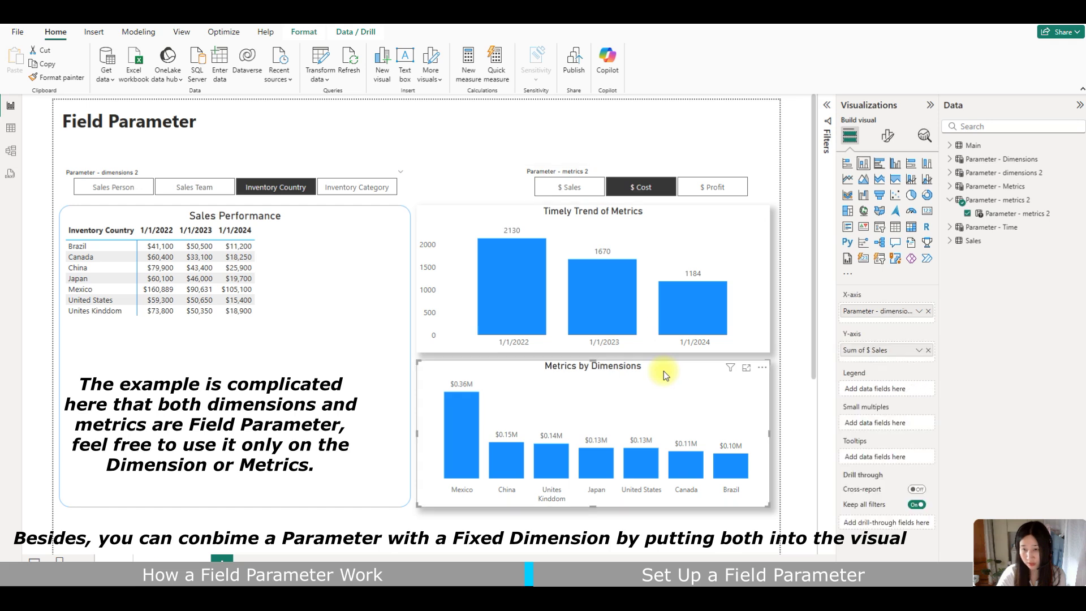
{"action": "left_click_drag", "start_coordinate": [989, 213], "coordinate": [885, 350]}
{"action": "left_click", "coordinate": [365, 359]}
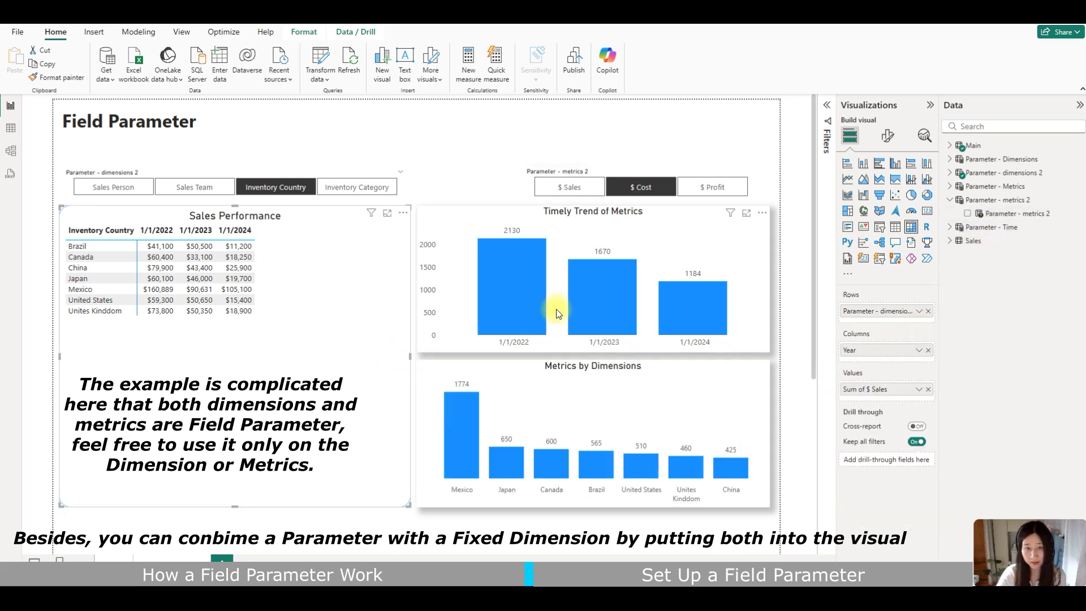
{"action": "left_click_drag", "start_coordinate": [1003, 215], "coordinate": [928, 392]}
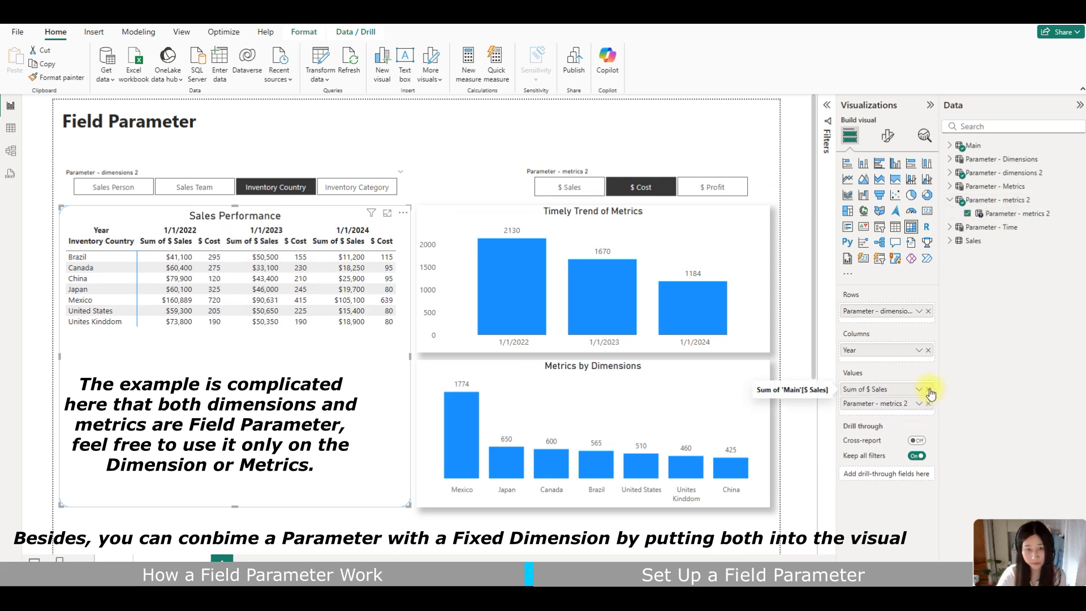
{"action": "left_click", "coordinate": [929, 390]}
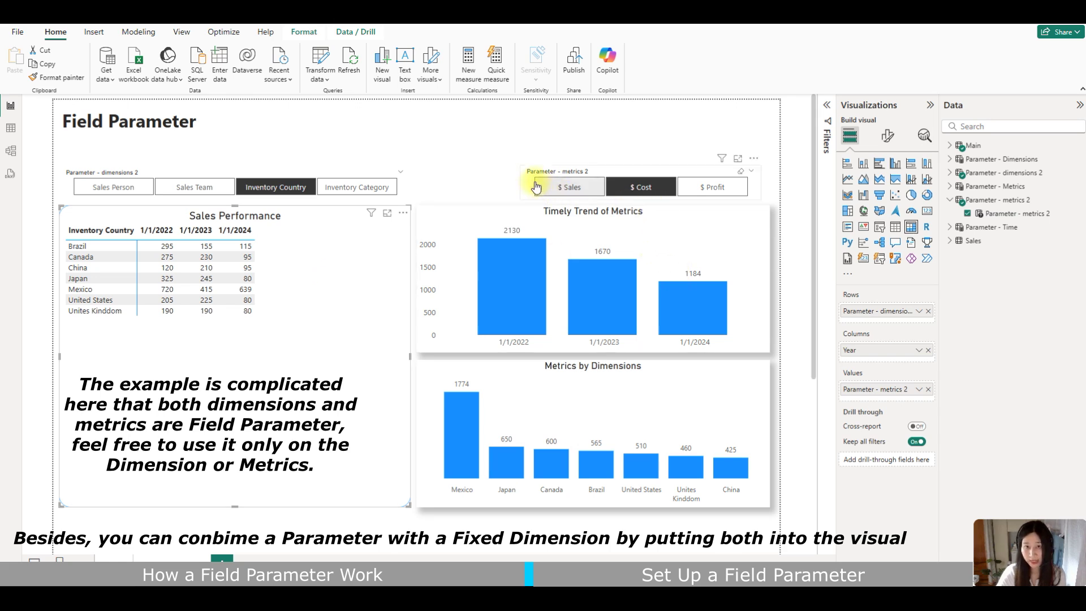
Narrow the Parameter - metrics 2 slicer further from its left edge to free space beside the dimensions slicer.
{"action": "left_click", "coordinate": [556, 173]}
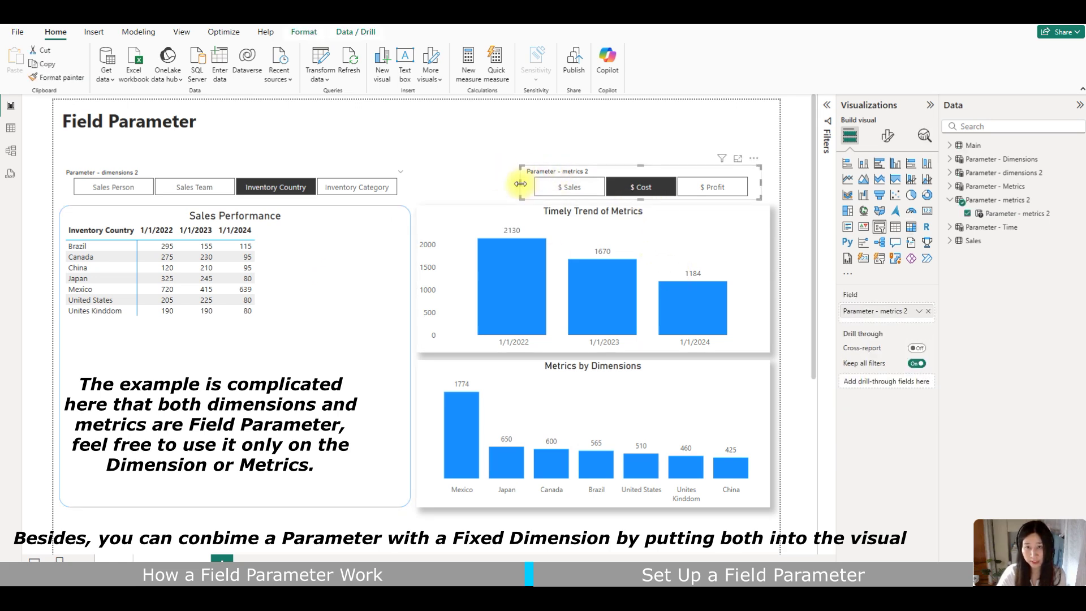
{"action": "left_click_drag", "start_coordinate": [521, 183], "coordinate": [544, 183]}
{"action": "left_click", "coordinate": [493, 181]}
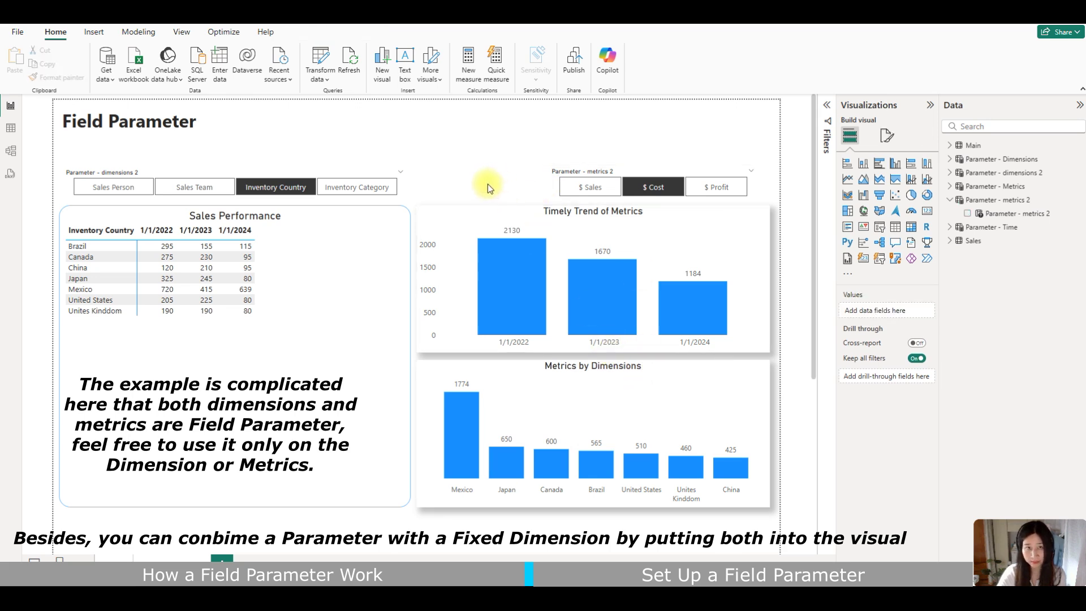
Create a fields parameter named Parameter - time 2 from the Year and Month fields, with a slicer on the page.
{"action": "left_click", "coordinate": [138, 31]}
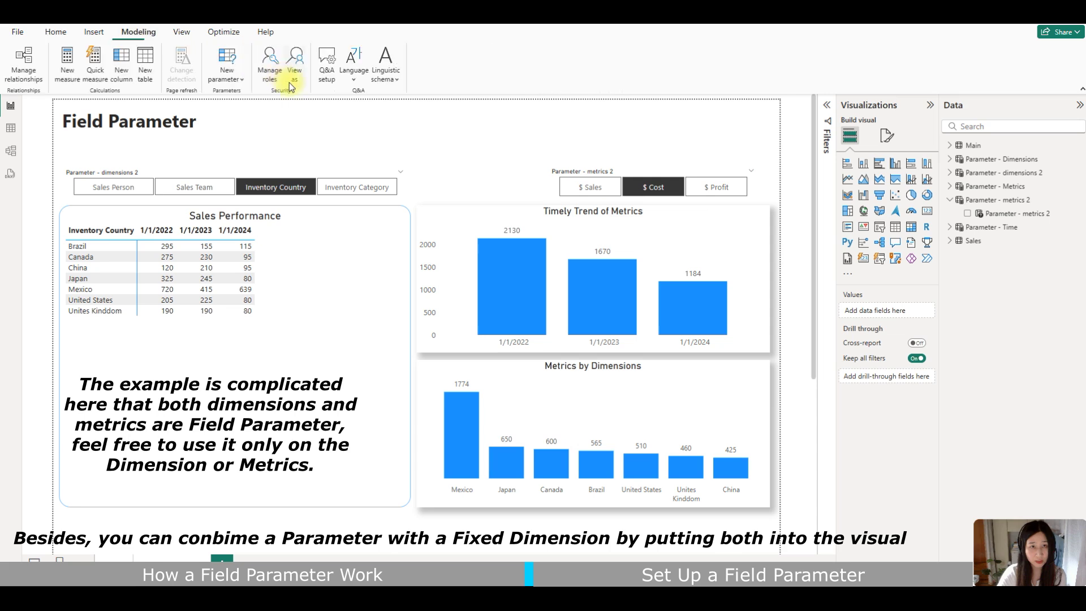
{"action": "left_click", "coordinate": [226, 110]}
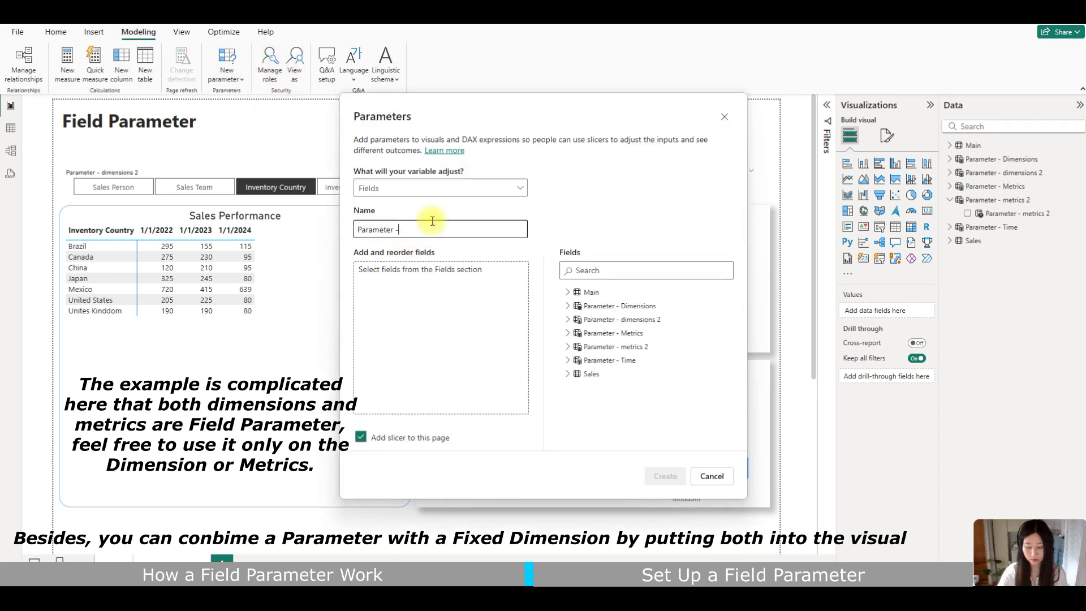
{"action": "type", "text": "- time 2"}
{"action": "left_click", "coordinate": [622, 270]}
{"action": "type", "text": "year"}
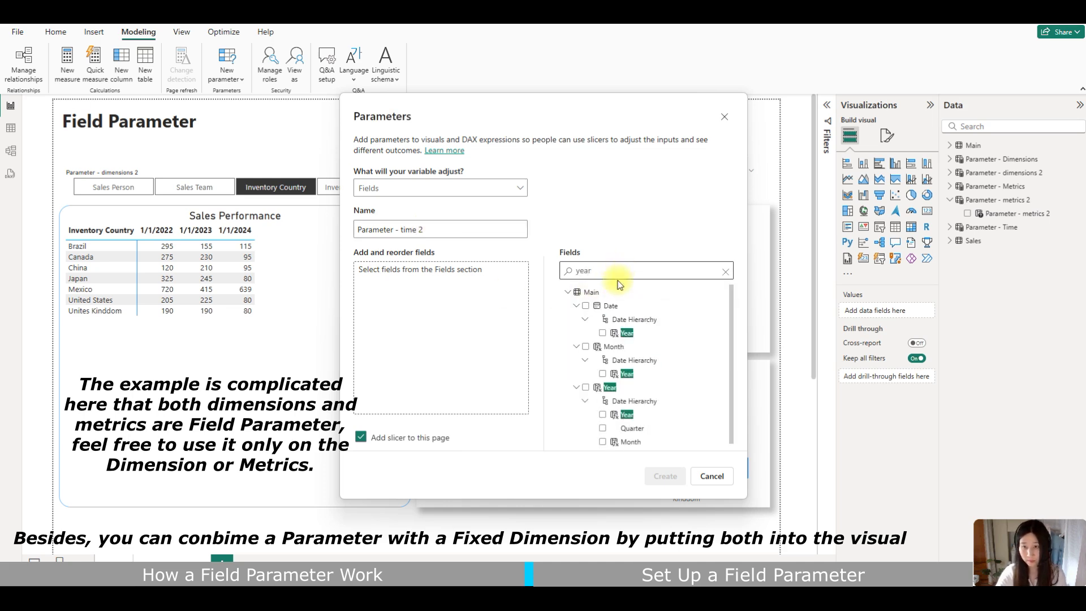
{"action": "left_click_drag", "start_coordinate": [625, 333], "coordinate": [486, 277]}
{"action": "type", "text": "month"}
{"action": "left_click_drag", "start_coordinate": [615, 346], "coordinate": [478, 328]}
{"action": "left_click", "coordinate": [665, 475]}
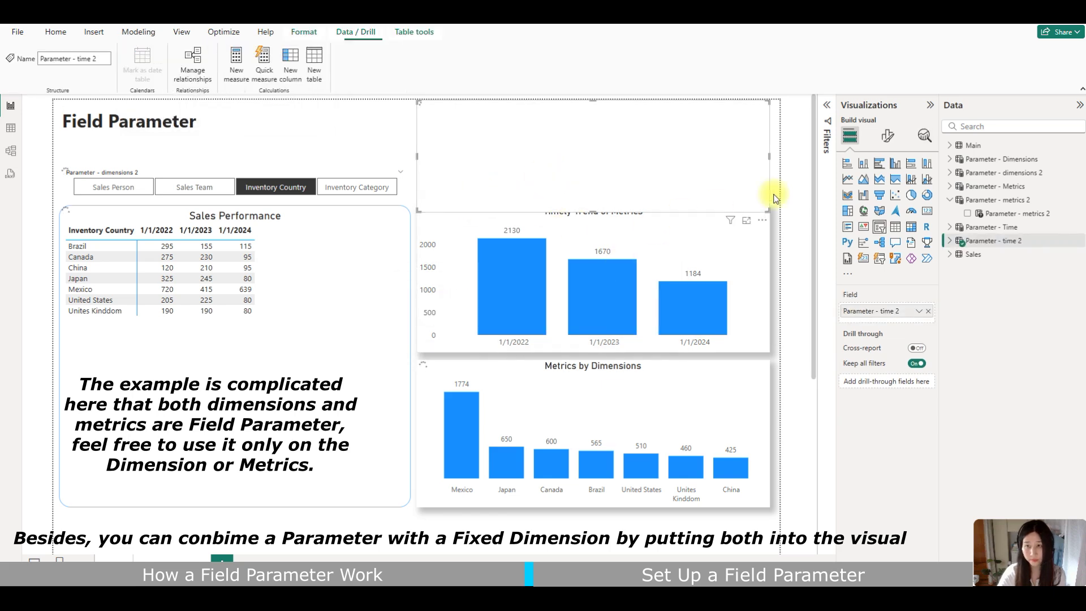
Fit the Parameter - time 2 slicer between the dimensions and metrics slicers and set its style to Tile.
{"action": "left_click_drag", "start_coordinate": [547, 148], "coordinate": [541, 188]}
{"action": "left_click", "coordinate": [887, 136]}
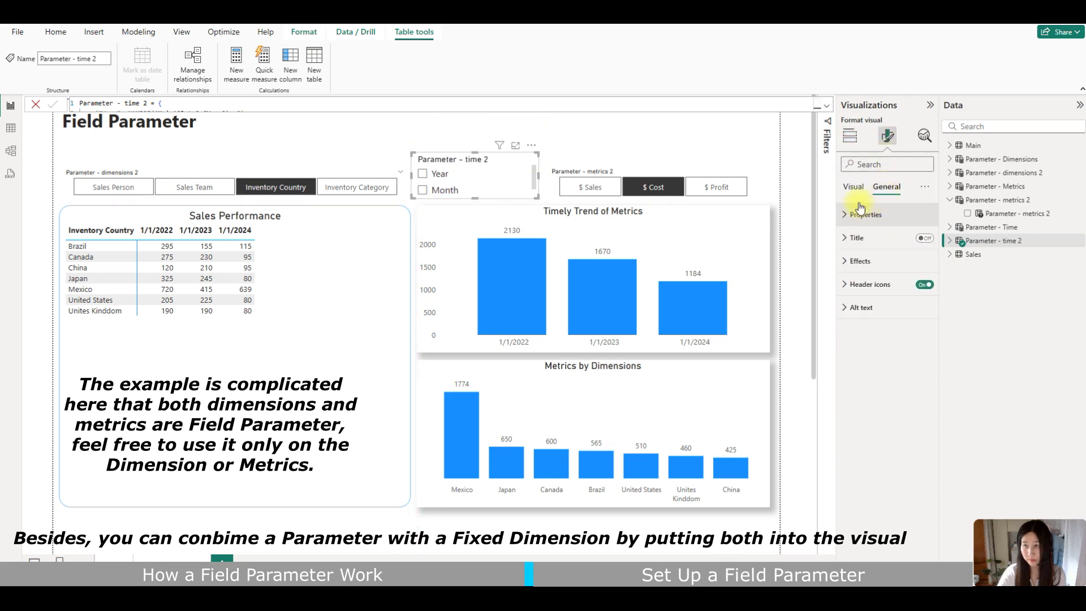
{"action": "left_click", "coordinate": [860, 215]}
{"action": "left_click", "coordinate": [885, 271]}
{"action": "left_click", "coordinate": [869, 300]}
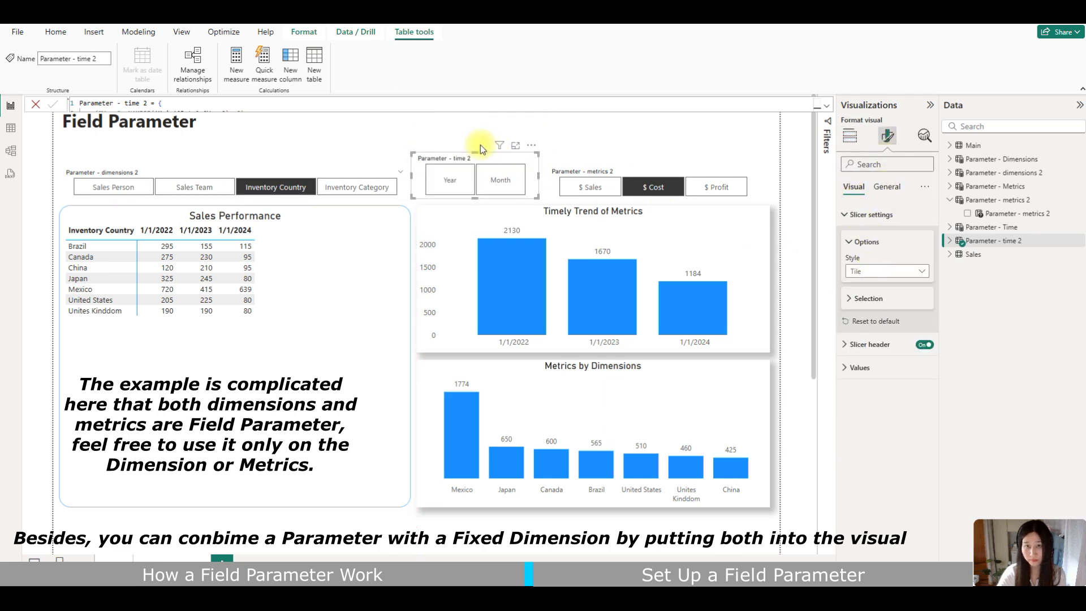
Shorten the Parameter - time 2 slicer from above so its top edge lines up with the dimensions slicer.
{"action": "left_click_drag", "start_coordinate": [474, 152], "coordinate": [473, 168]}
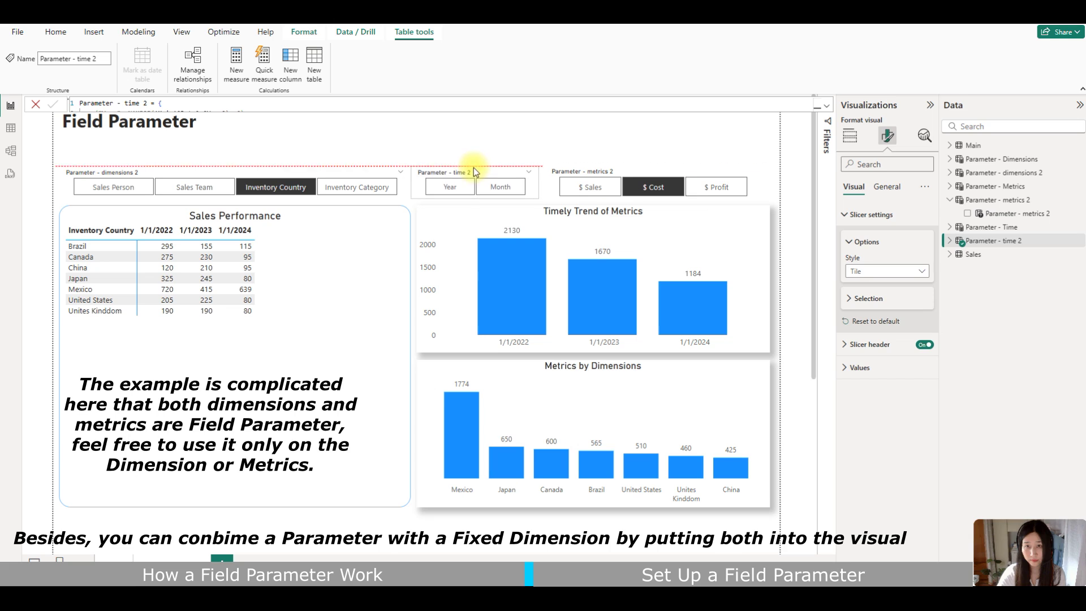
Replace Year with Parameter - time 2 on the X-axis of the Timely Trend of Metrics chart.
{"action": "left_click", "coordinate": [643, 221]}
{"action": "left_click", "coordinate": [850, 135]}
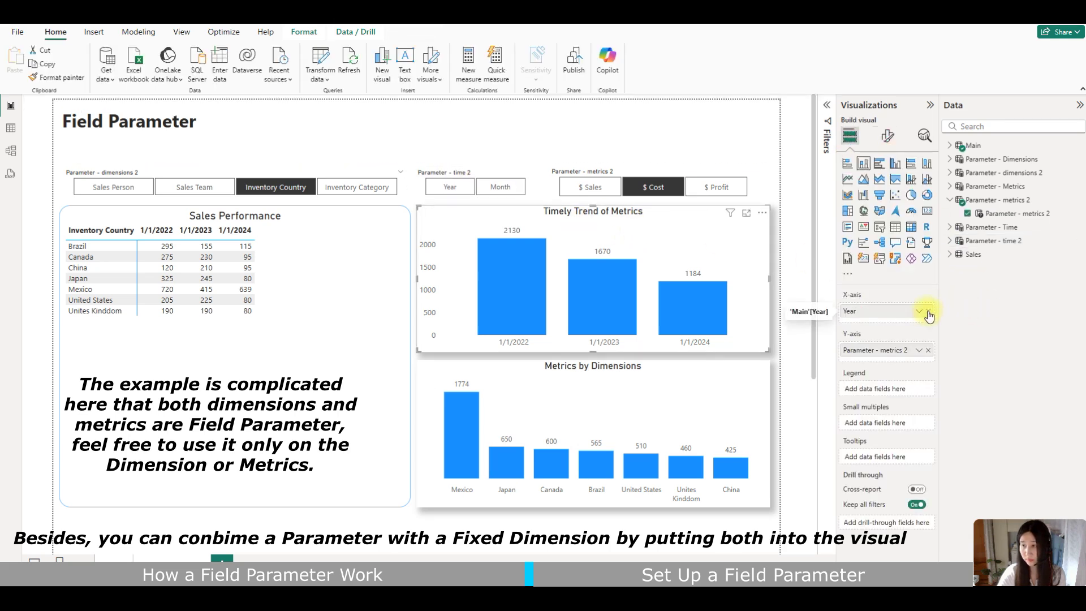
{"action": "left_click", "coordinate": [928, 310]}
{"action": "left_click", "coordinate": [950, 240]}
{"action": "left_click_drag", "start_coordinate": [998, 254], "coordinate": [900, 318]}
Switch the Timely Trend of Metrics chart to Month using the Parameter - time 2 slicer.
{"action": "left_click", "coordinate": [474, 195]}
{"action": "left_click", "coordinate": [478, 189]}
{"action": "left_click", "coordinate": [441, 120]}
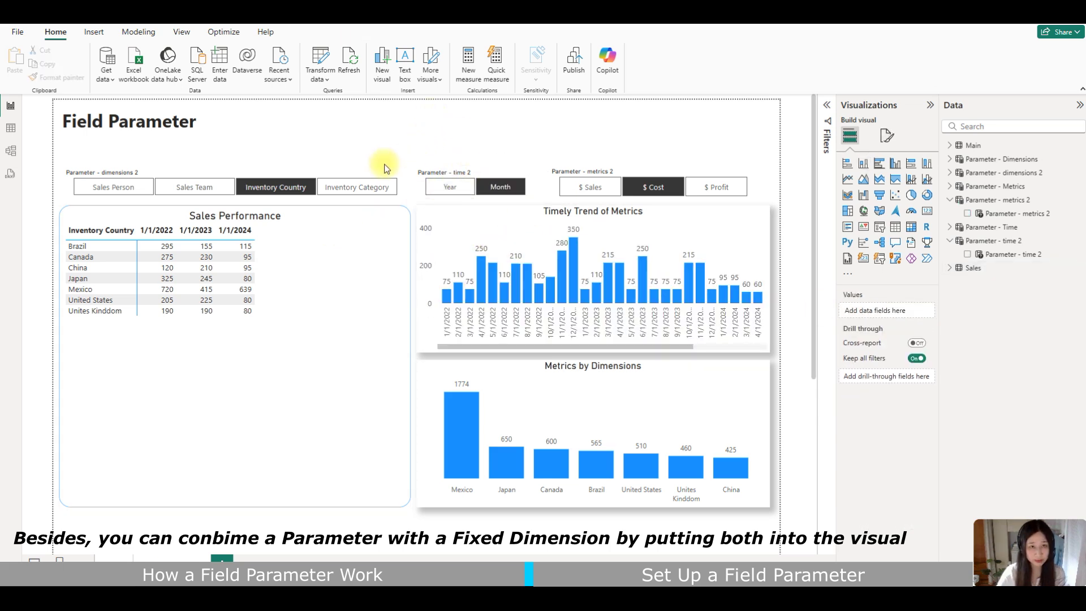
Select both Sales Team and Inventory Country in the dimensions slicer and expand the Sales Performance matrix down one level.
{"action": "left_click", "coordinate": [205, 189]}
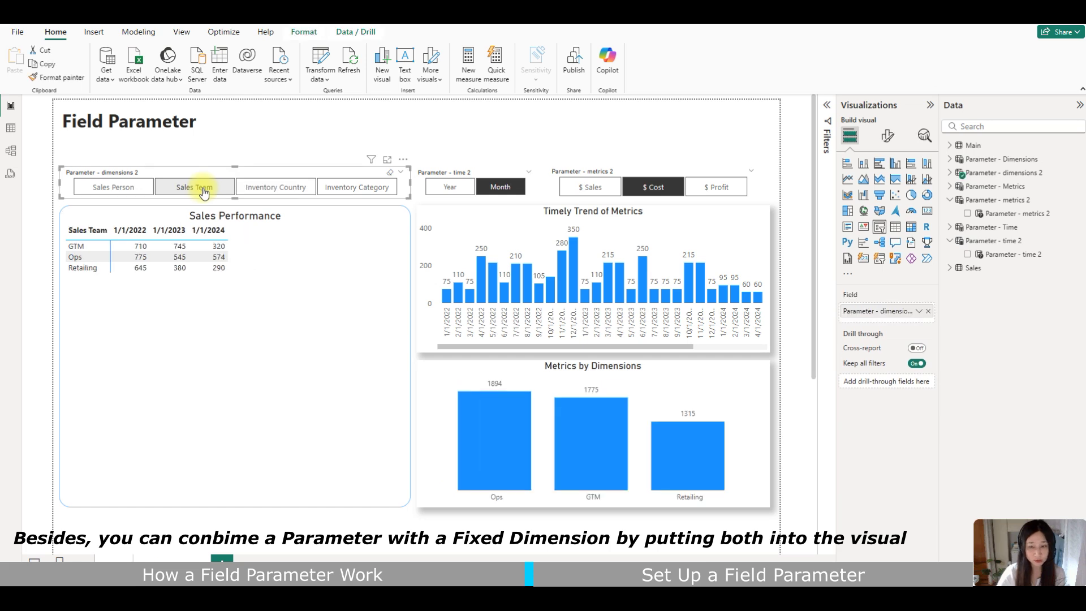
{"action": "left_click", "coordinate": [263, 193], "text": "ctrl"}
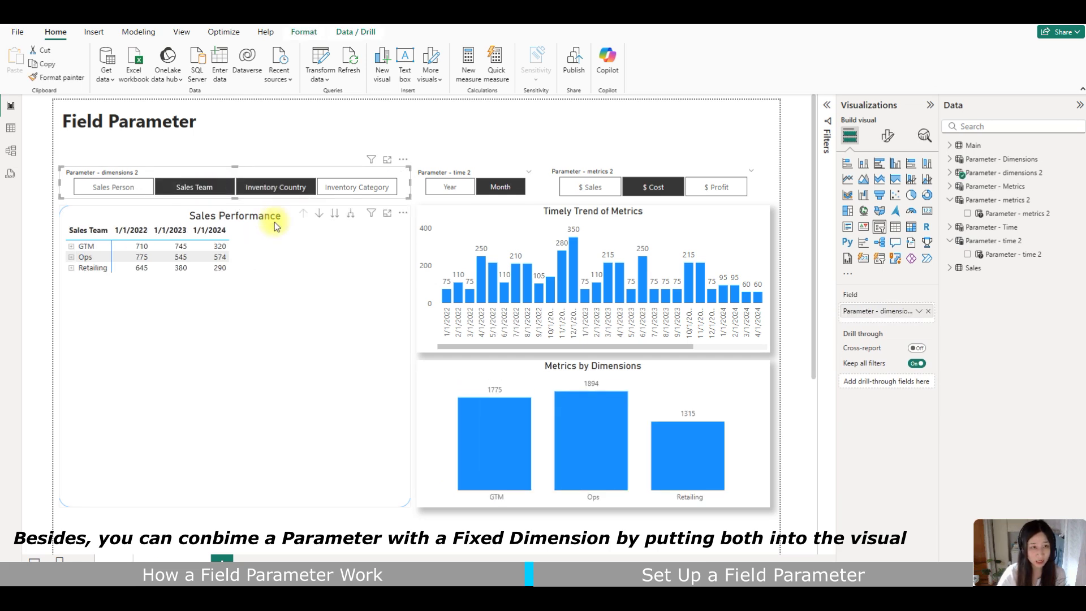
{"action": "left_click", "coordinate": [351, 218]}
{"action": "left_click", "coordinate": [350, 218]}
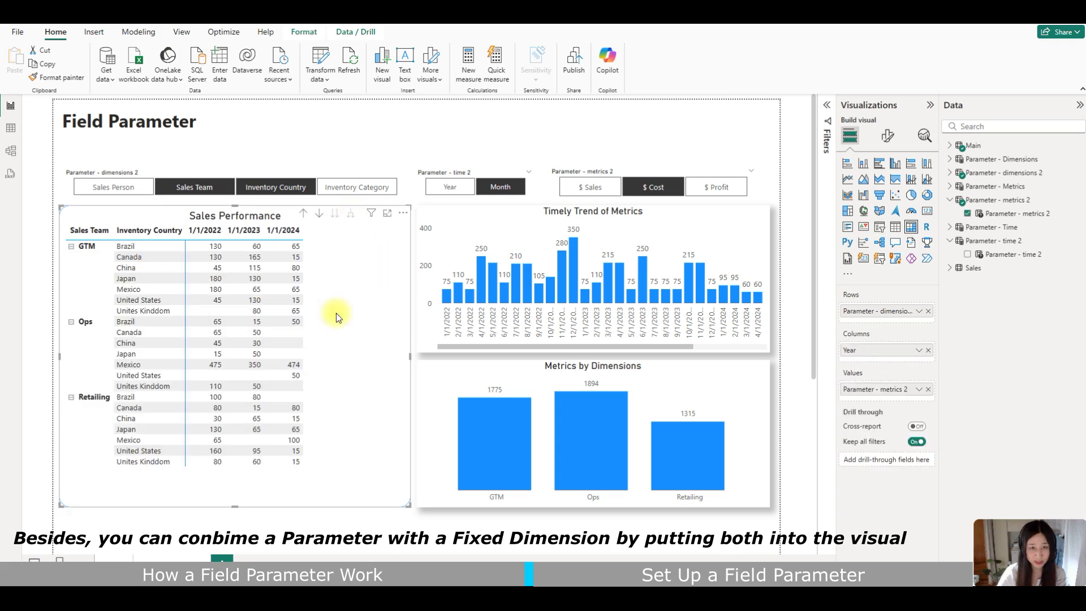
Add $ Profit to the $ Cost selection in the Parameter - metrics 2 slicer.
{"action": "left_click", "coordinate": [648, 193]}
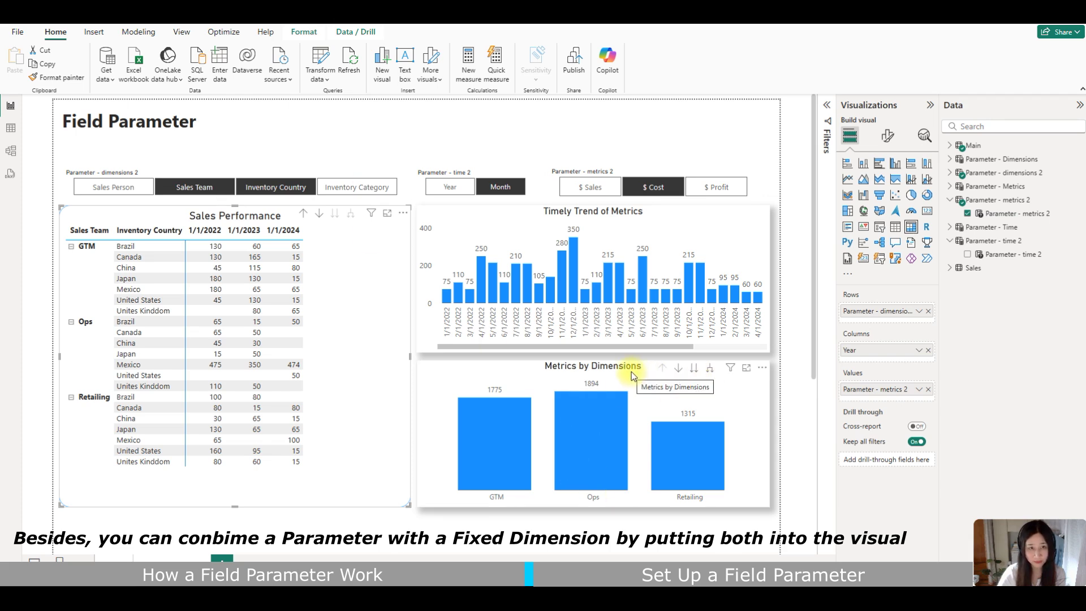
{"action": "left_click", "coordinate": [565, 439]}
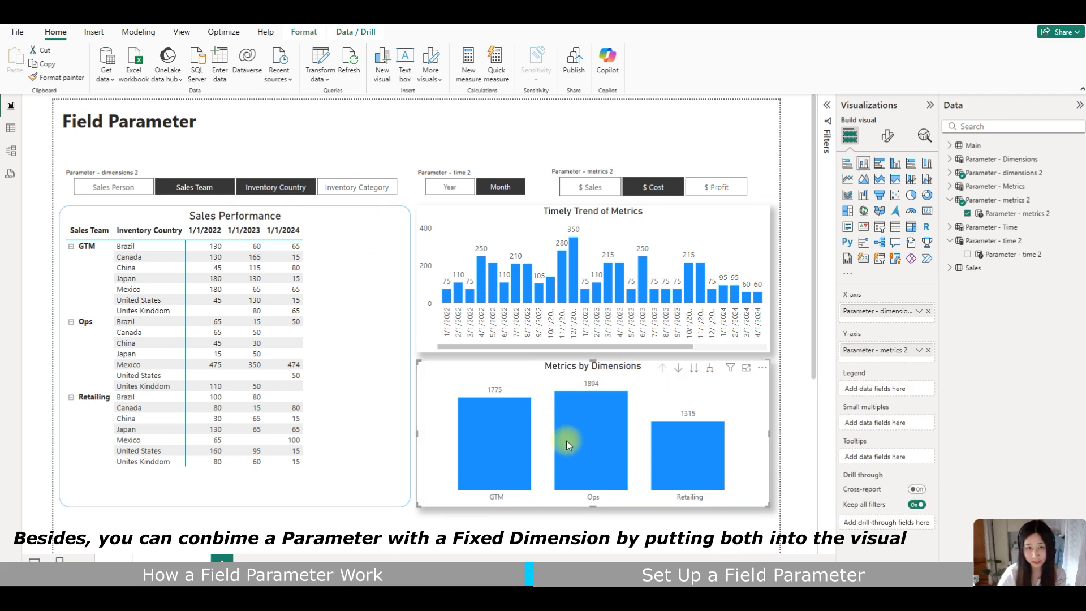
{"action": "left_click", "coordinate": [711, 368]}
{"action": "left_click", "coordinate": [712, 194], "text": "ctrl"}
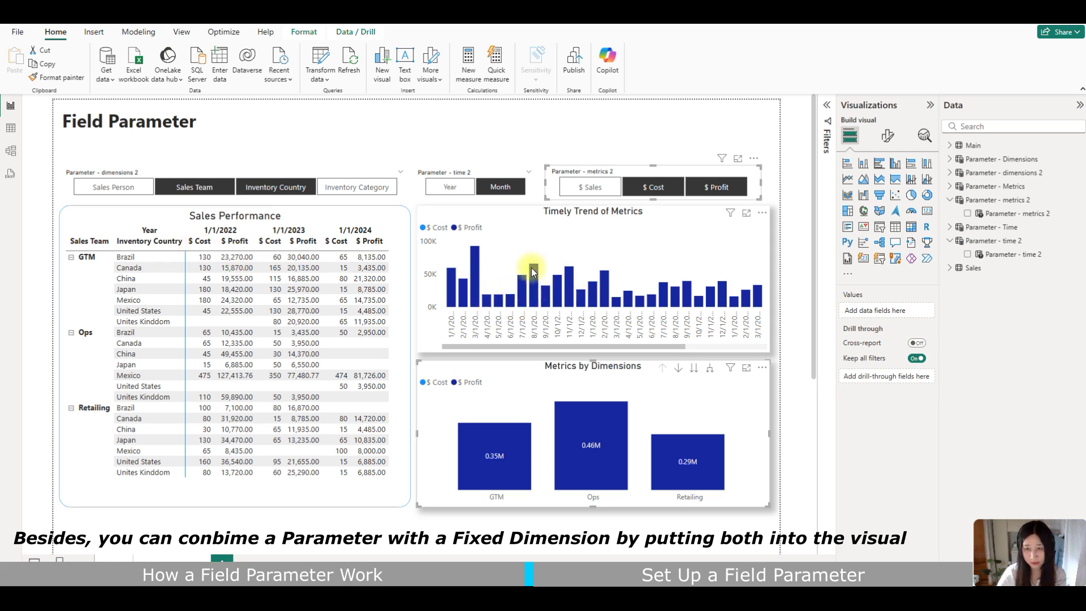
Add $ Sales to the metrics slicer selection and deselect $ Cost, keeping $ Sales and $ Profit.
{"action": "left_click", "coordinate": [590, 187]}
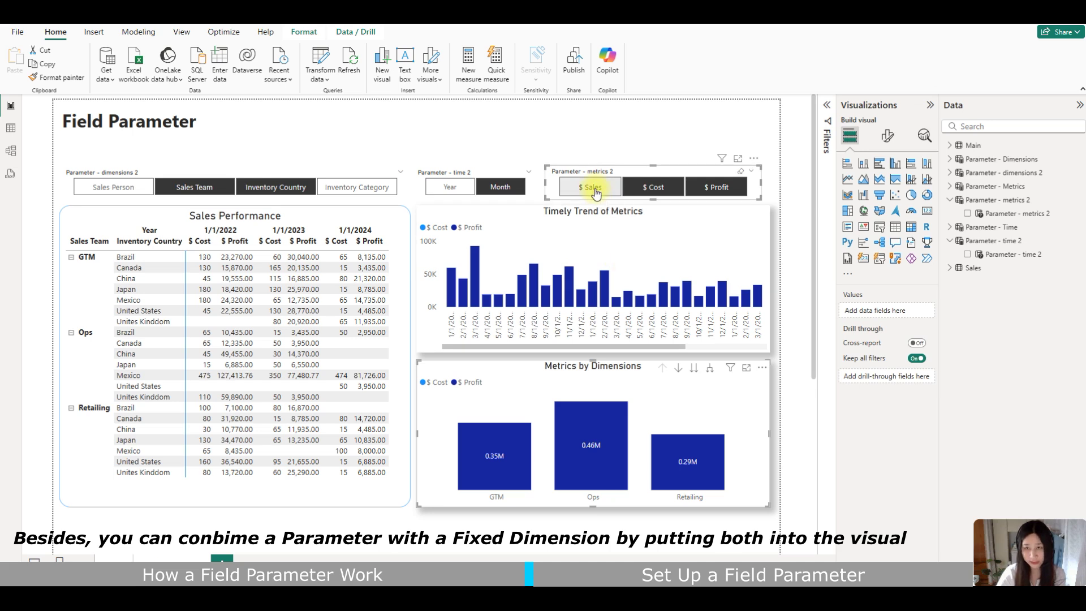
{"action": "left_click", "coordinate": [642, 210]}
{"action": "left_click", "coordinate": [650, 188]}
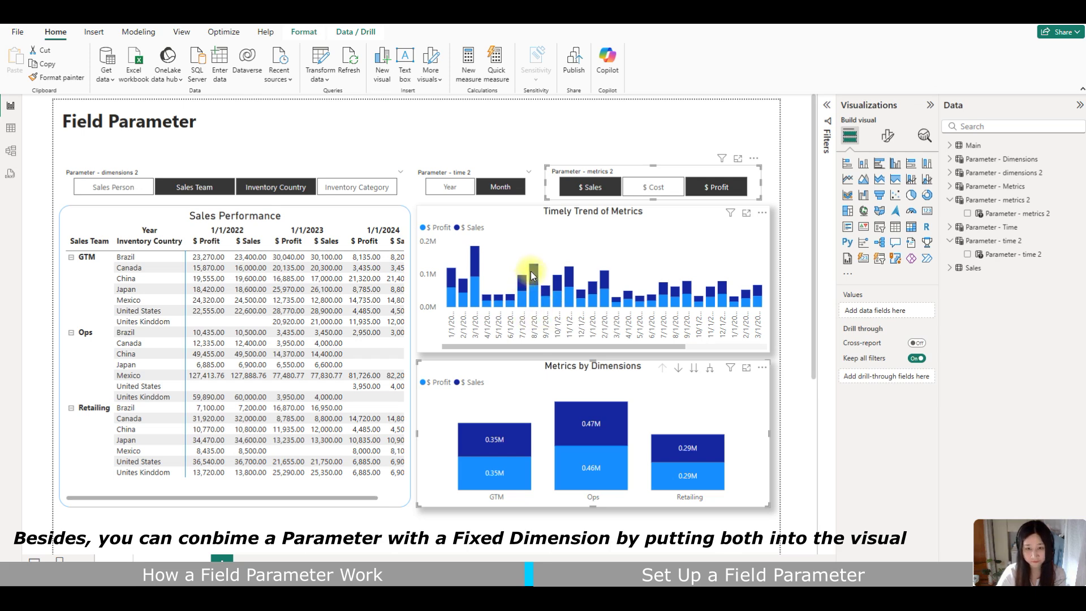
{"action": "left_click", "coordinate": [623, 136]}
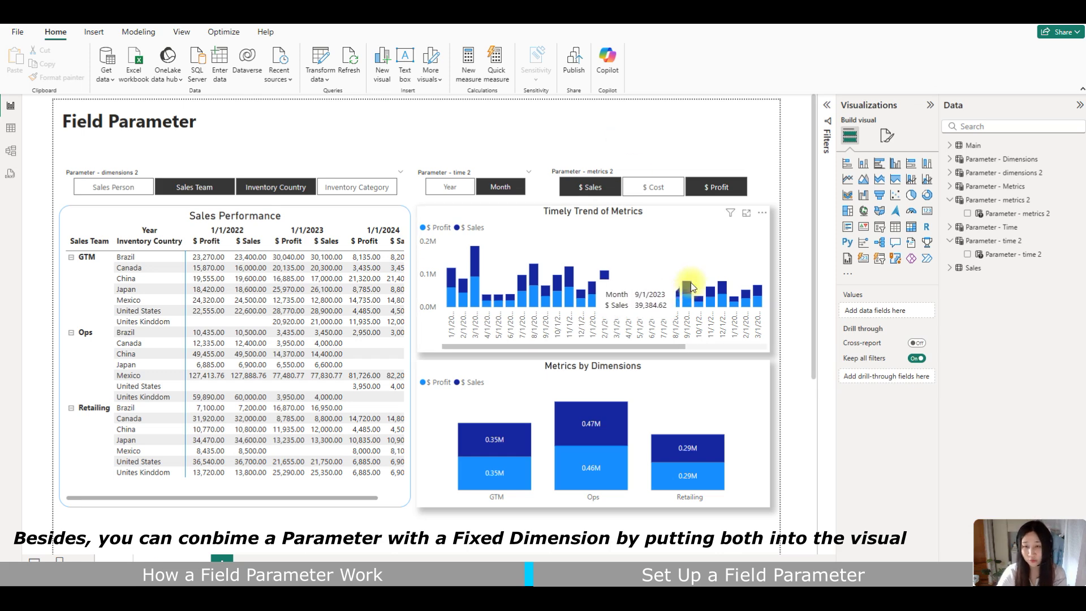